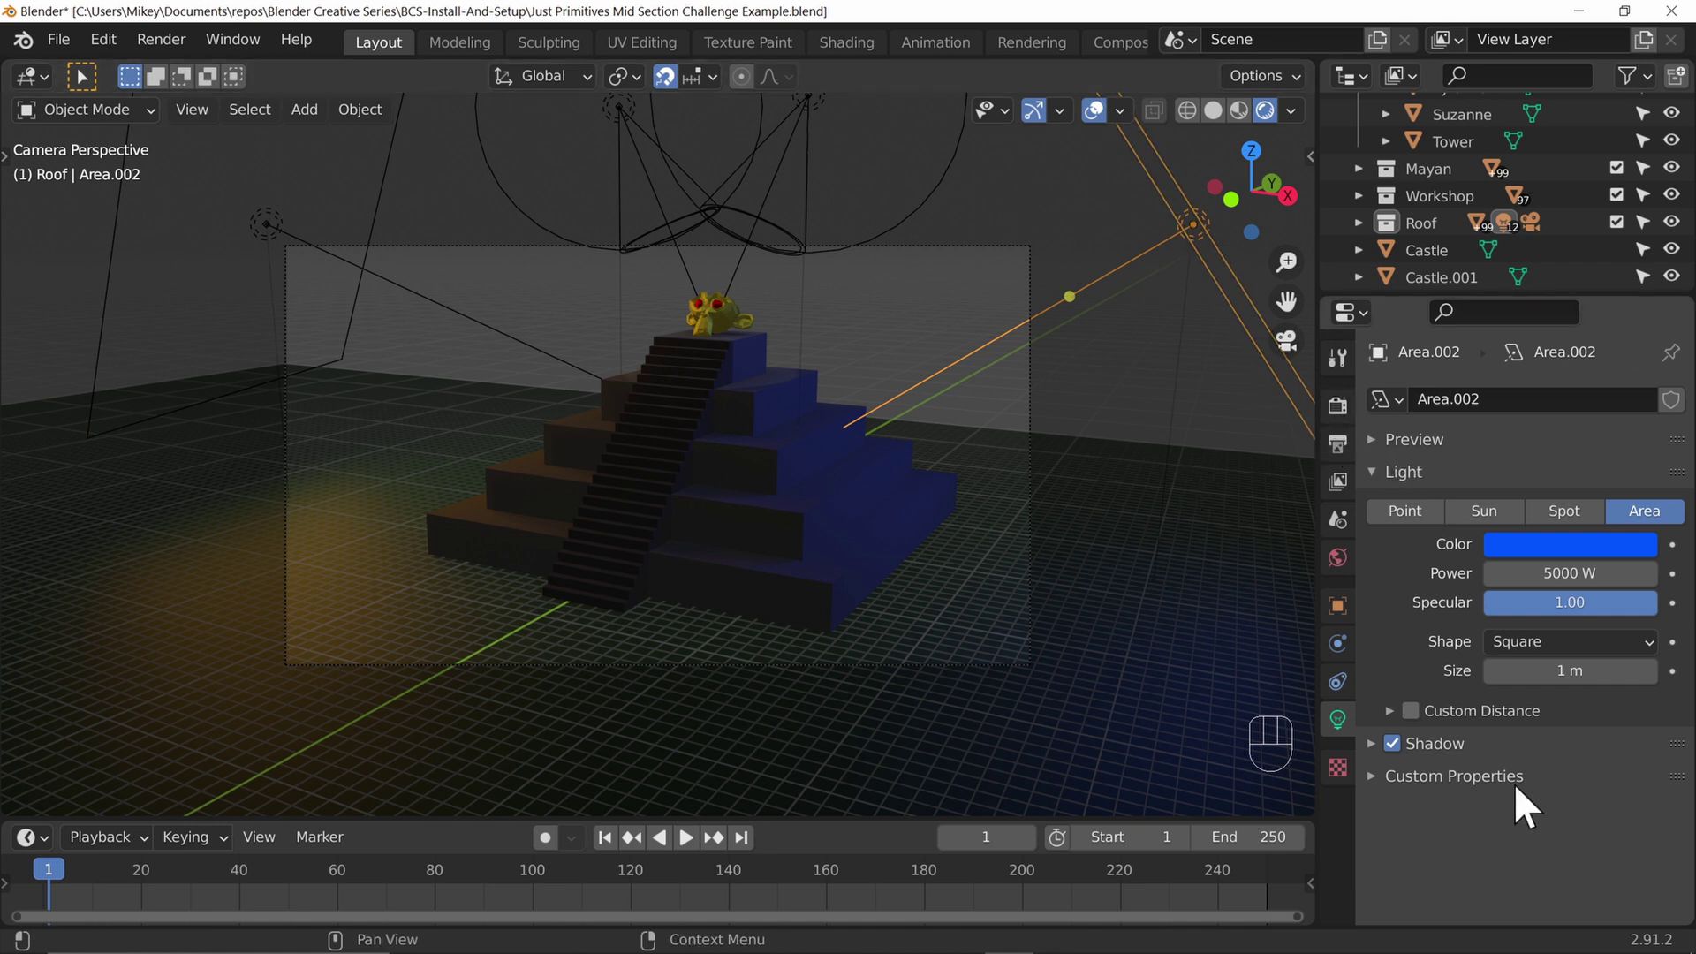
Open Output Properties and check the 1920×1080 resolution and PNG file format.
click(1334, 454)
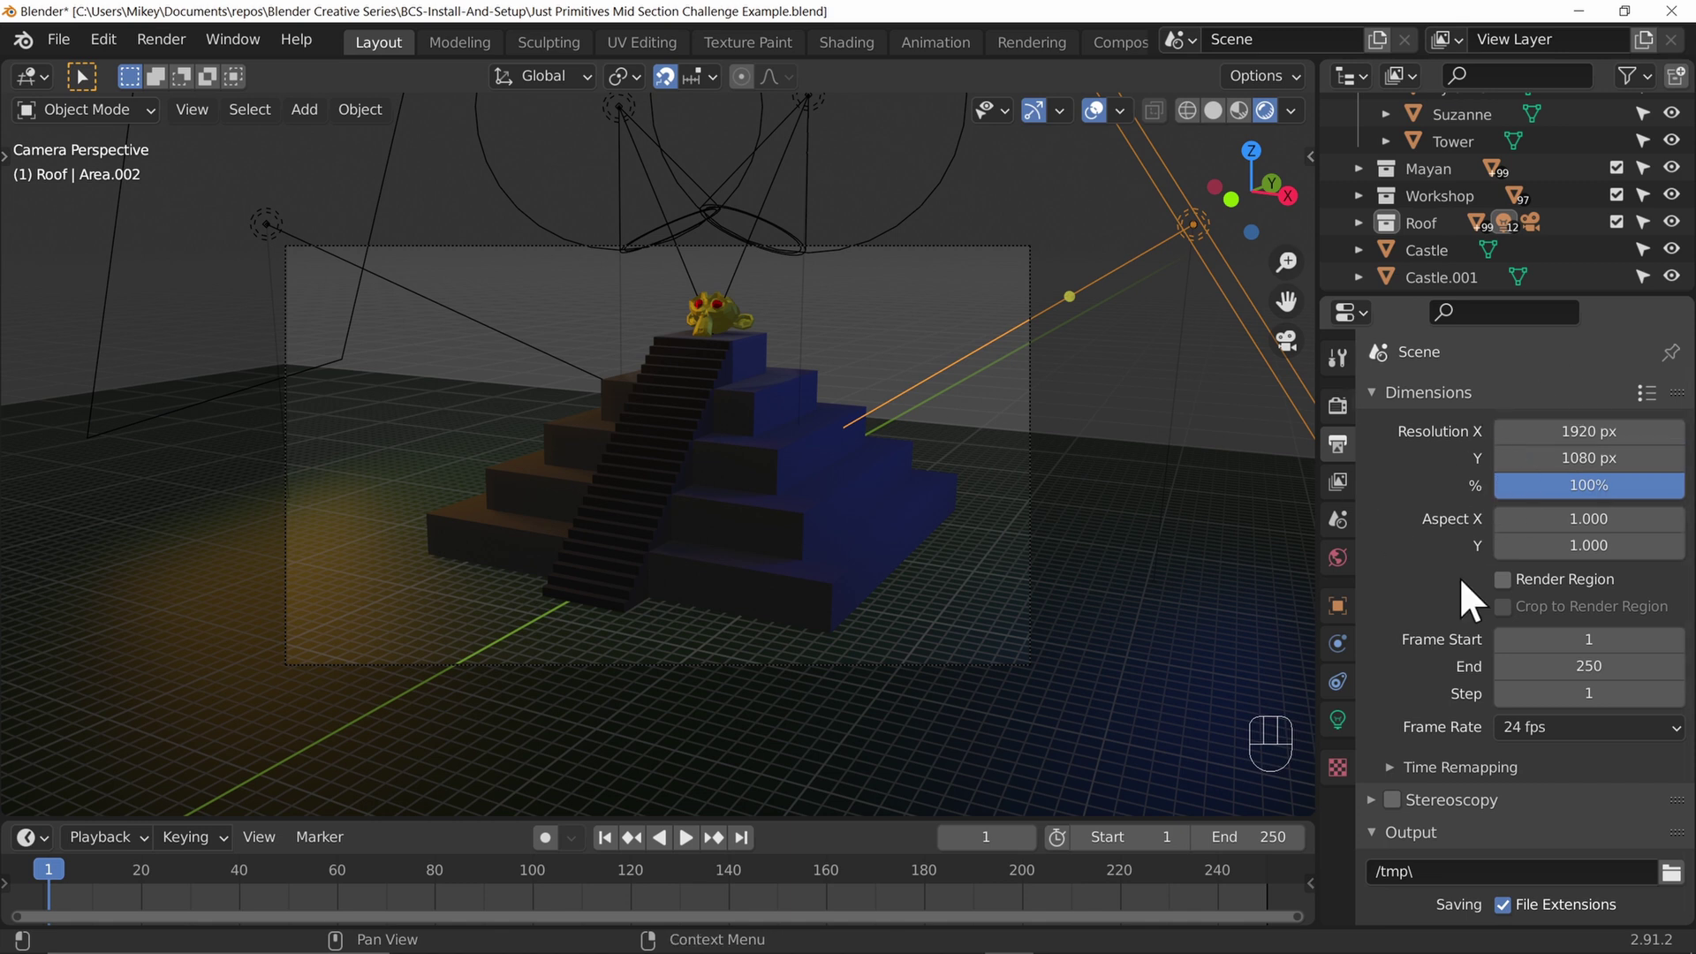
scroll(1482, 681, down, 5)
scroll(1483, 670, down, 1)
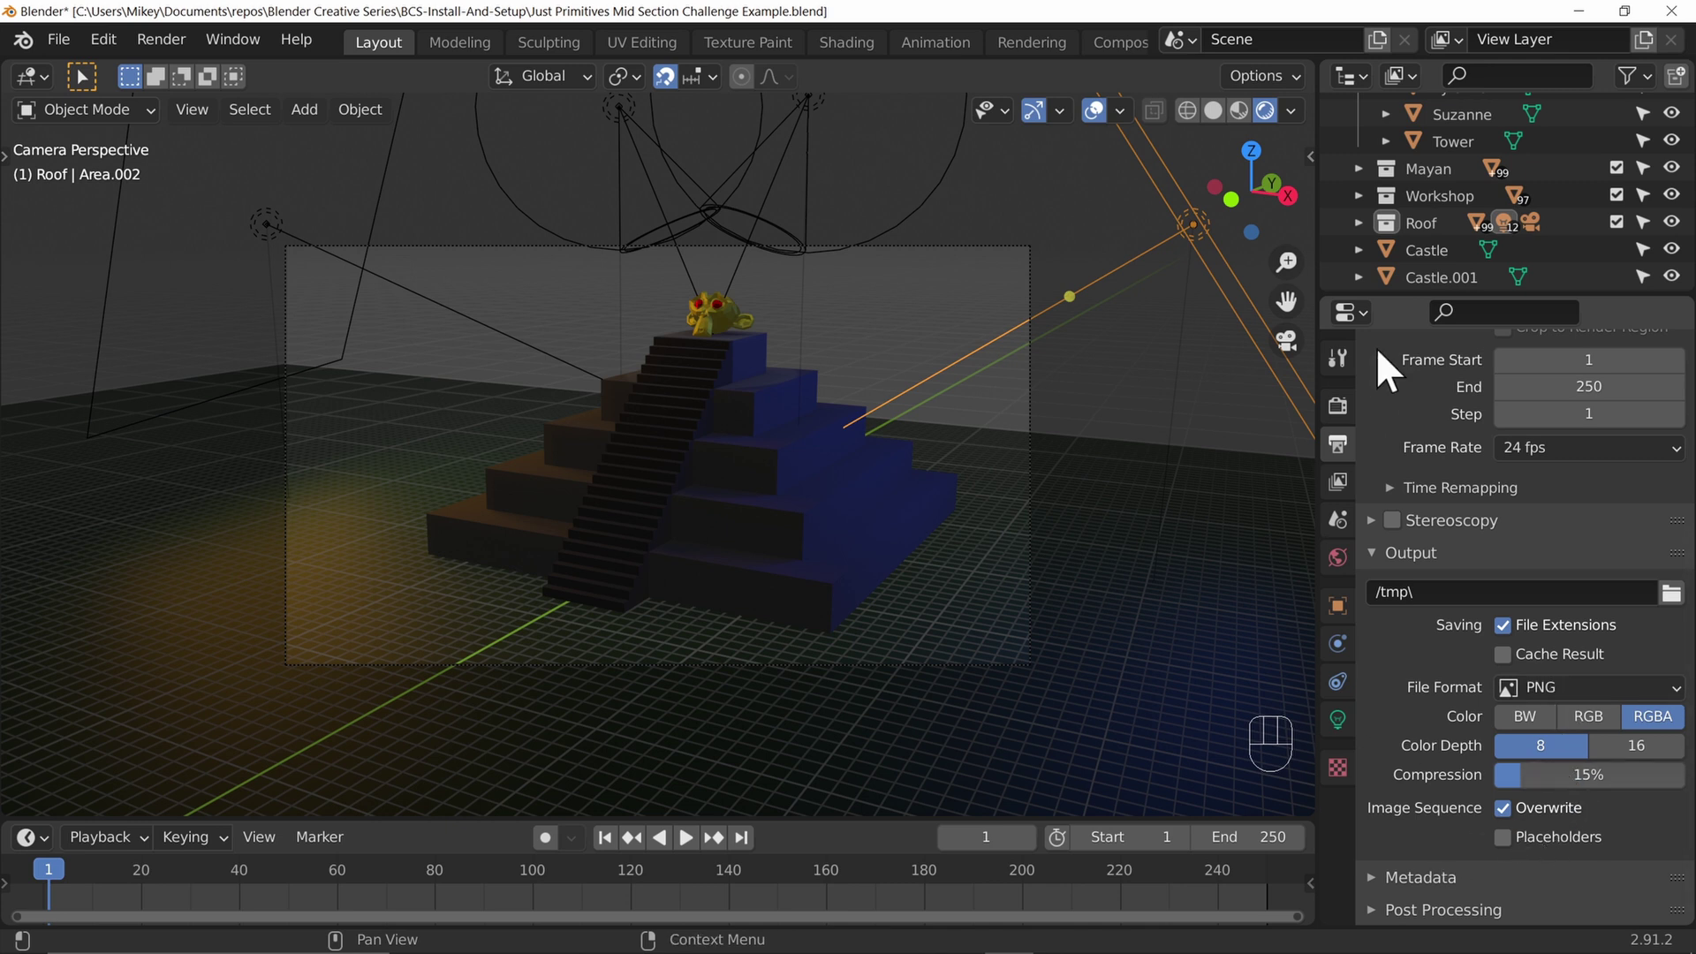
scroll(1558, 733, up, 6)
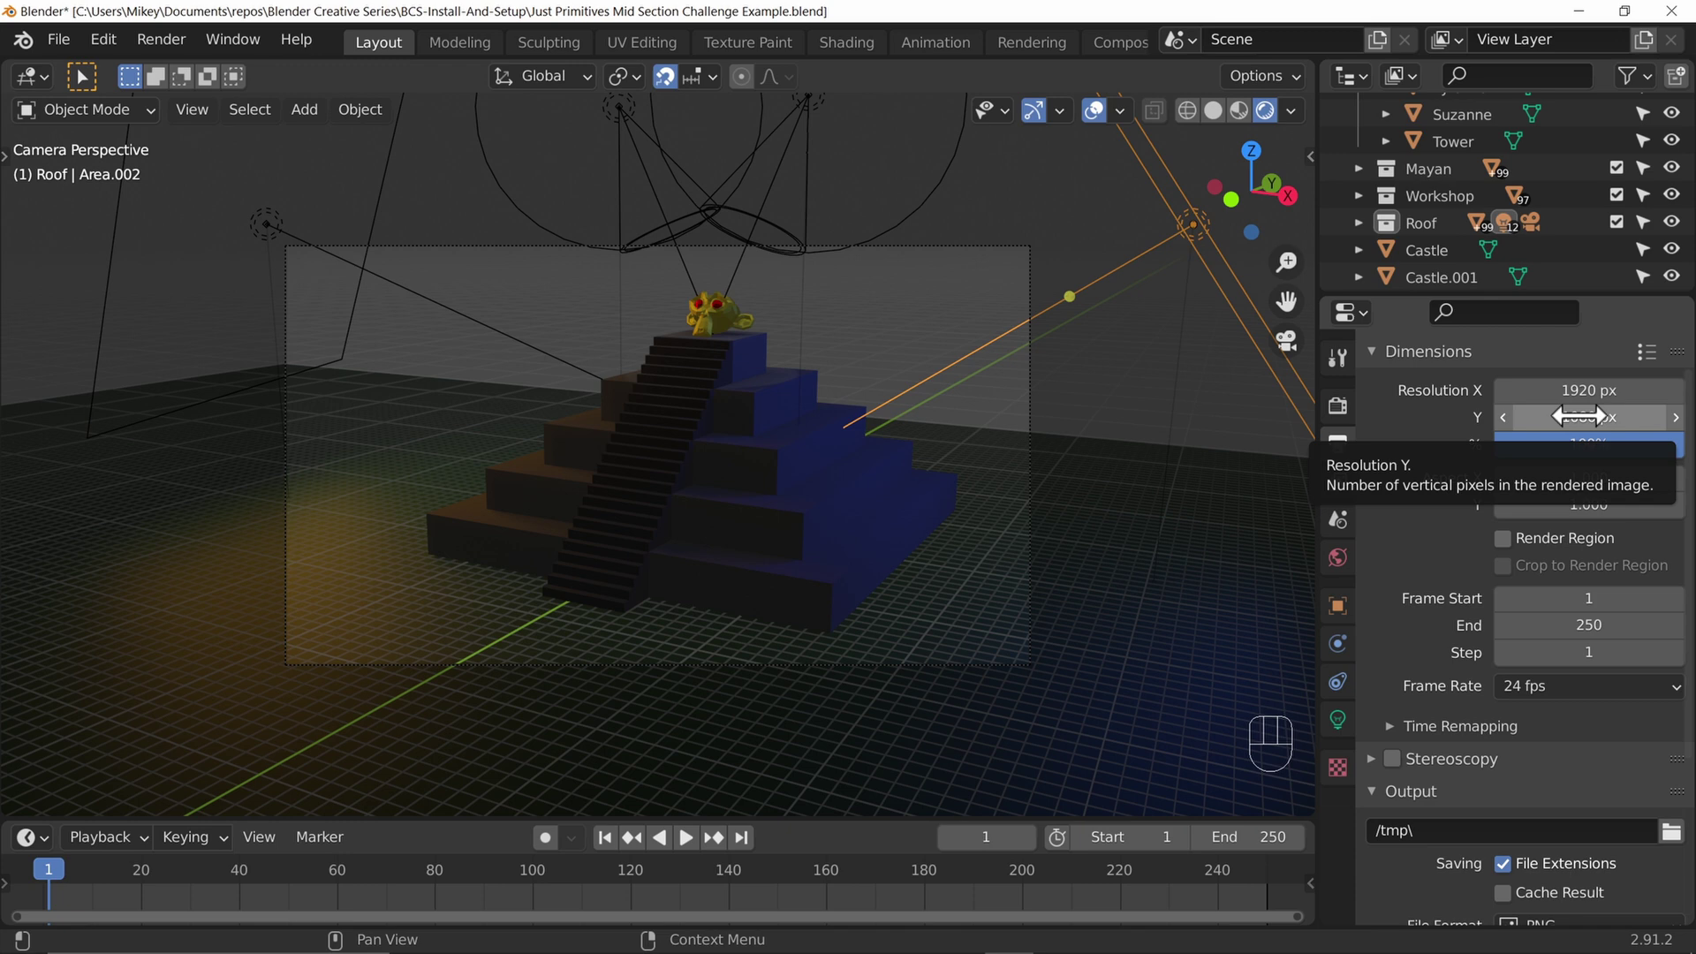
Render the pyramid scene with F12, view the result full screen, then close it.
key(F12)
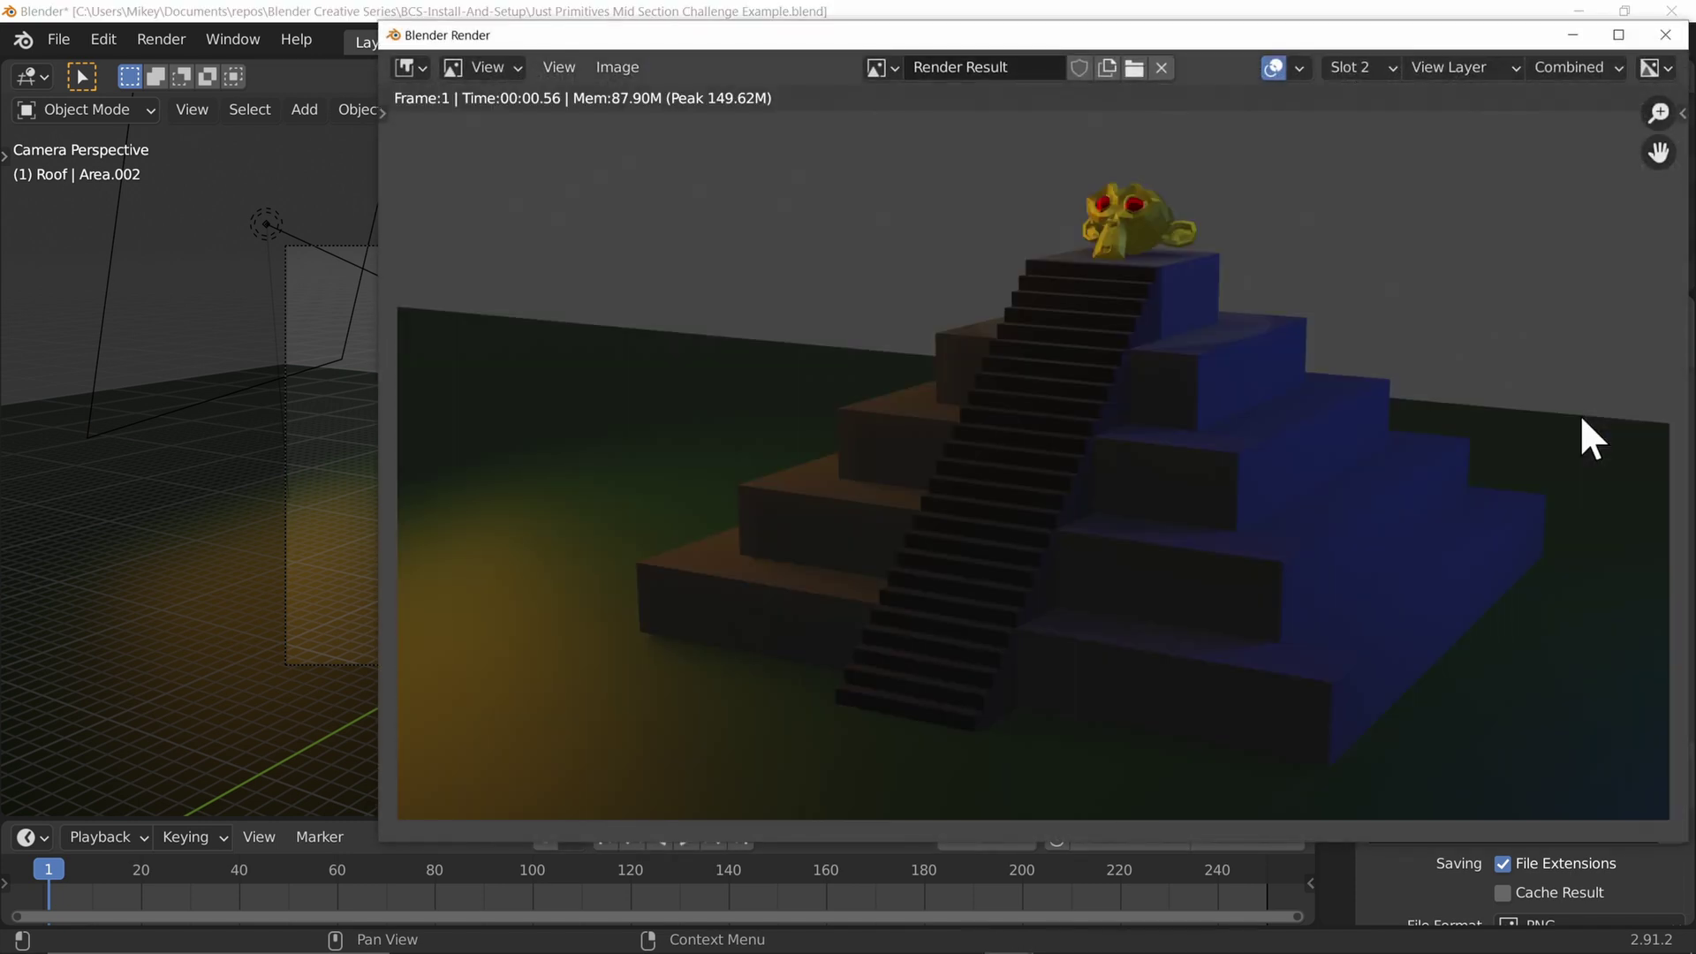
click(1626, 35)
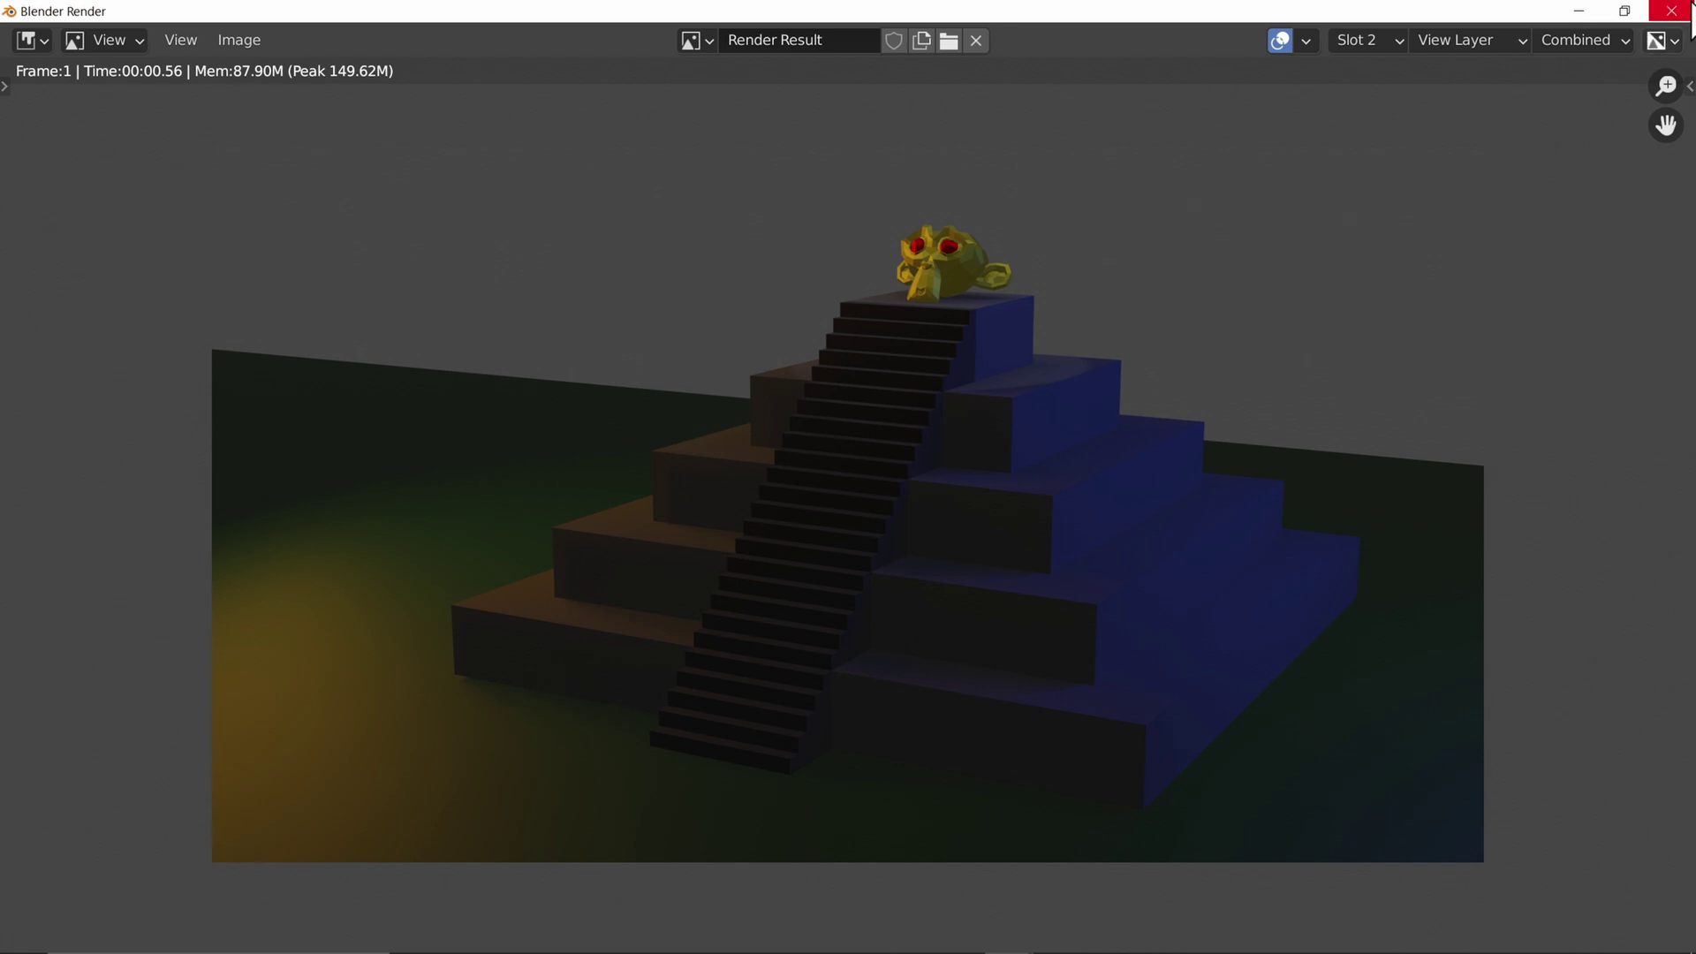
click(1670, 12)
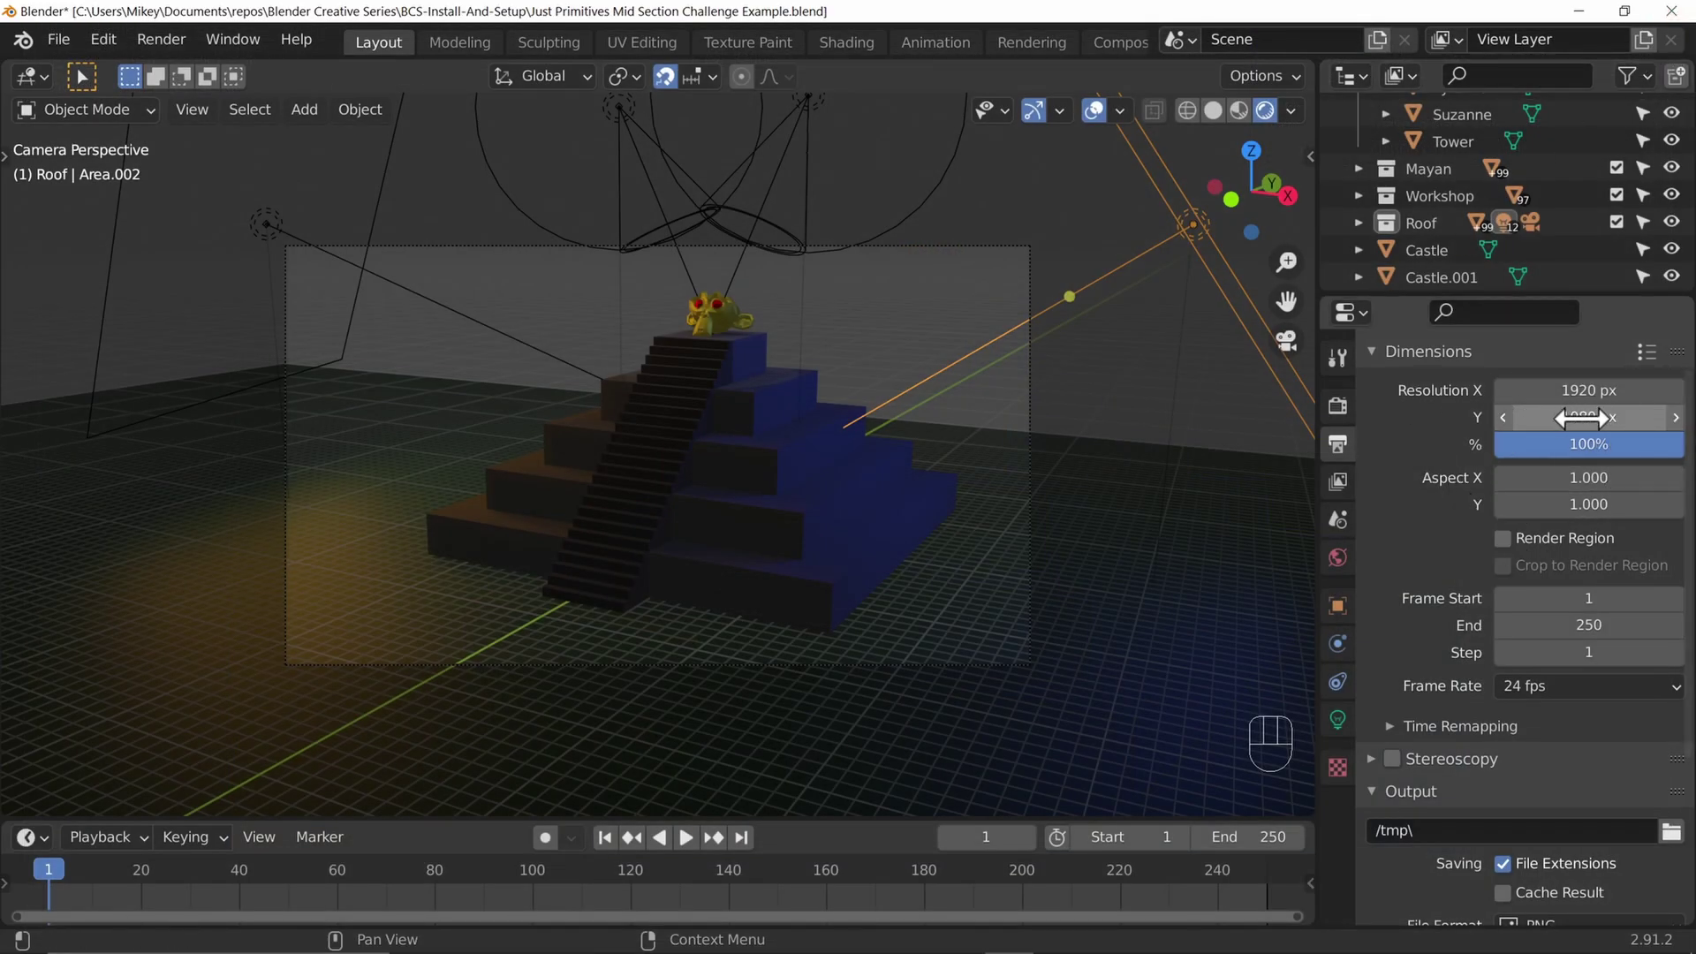
Set Resolution % to 50 and render the pyramid scene.
click(1603, 445)
key(Return)
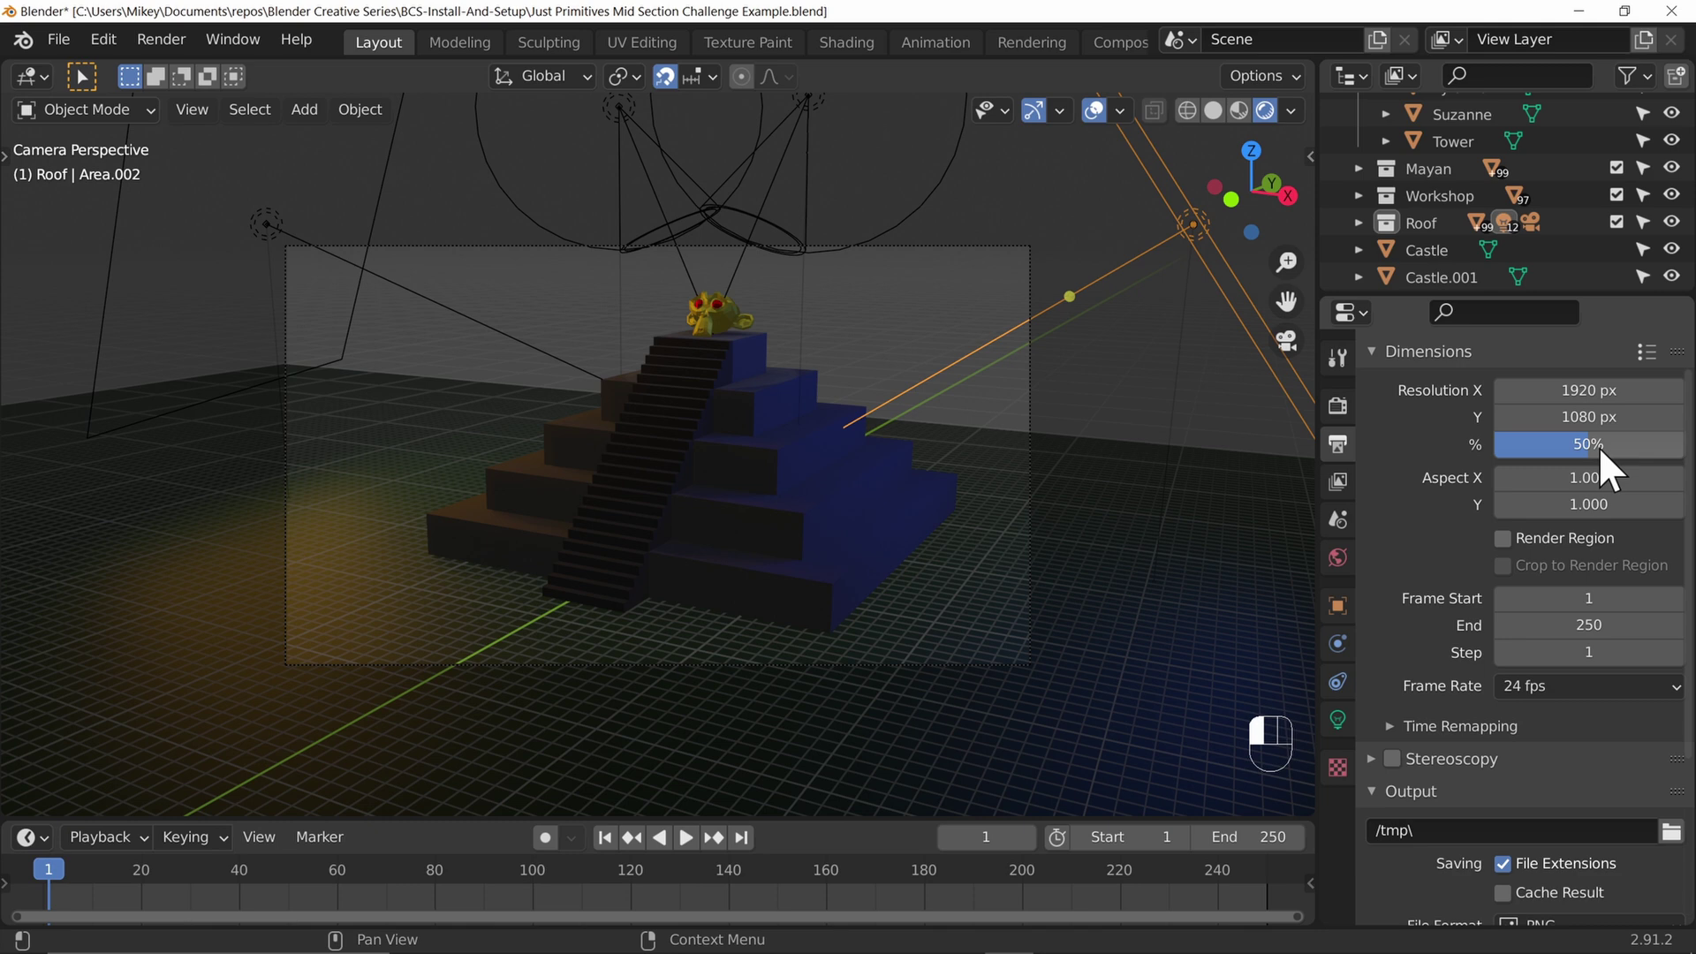
key(F12)
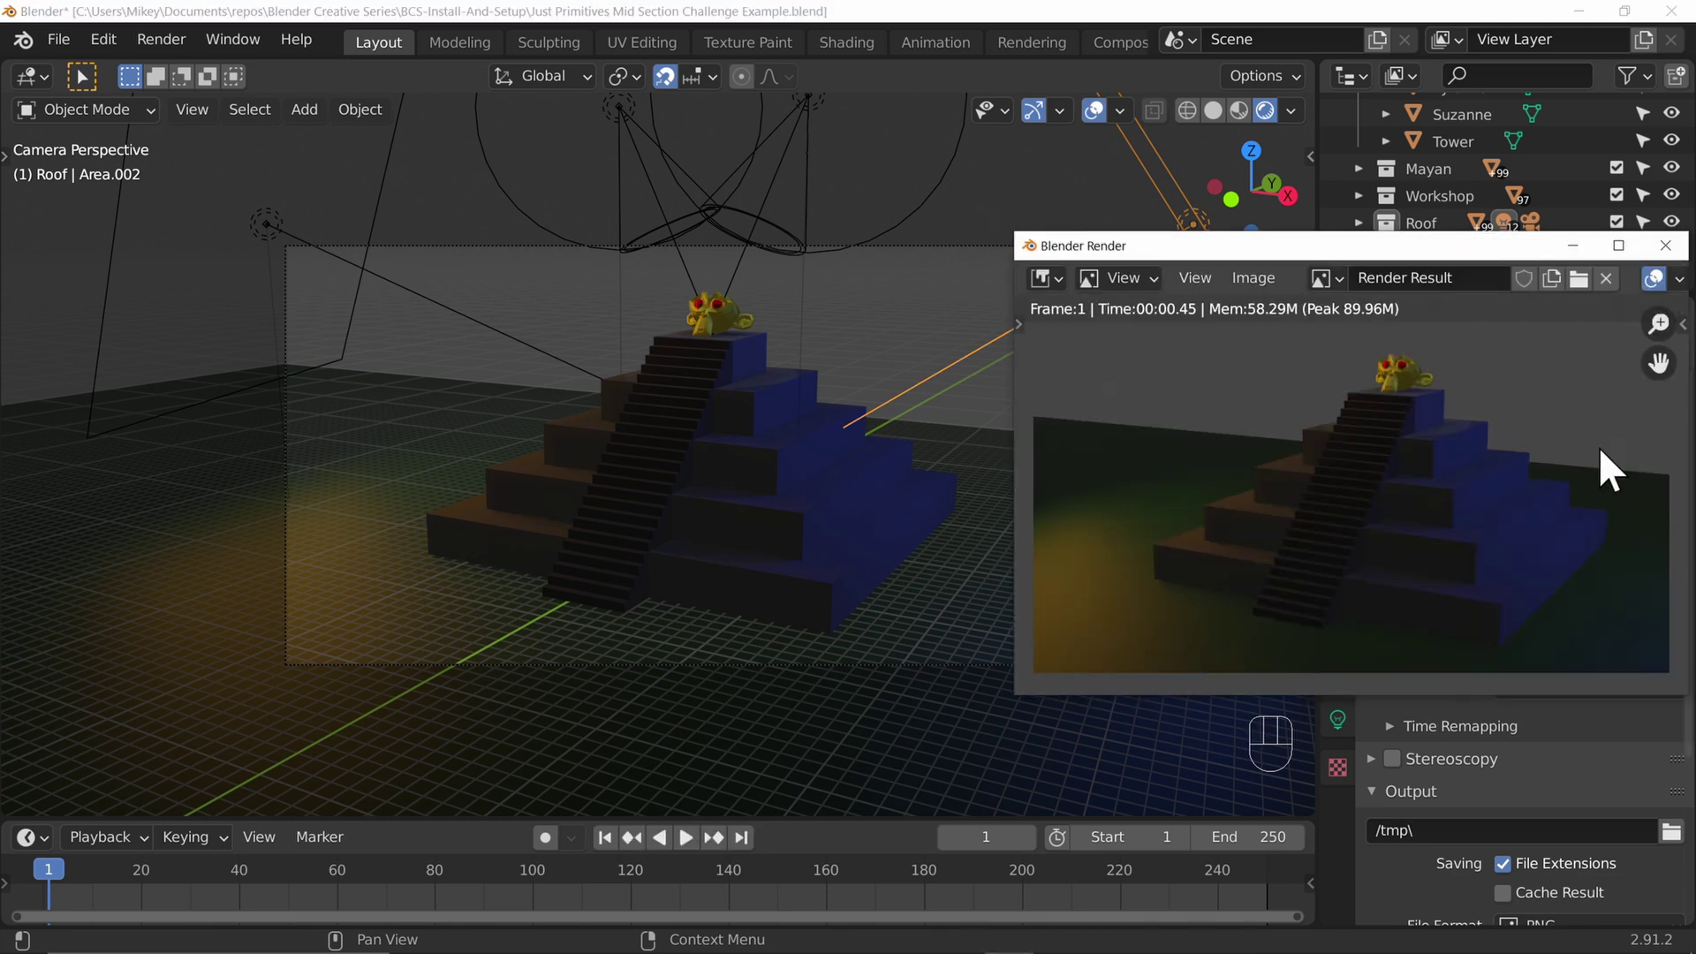
Maximize the half-size render and zoom in and out to inspect it.
click(1620, 245)
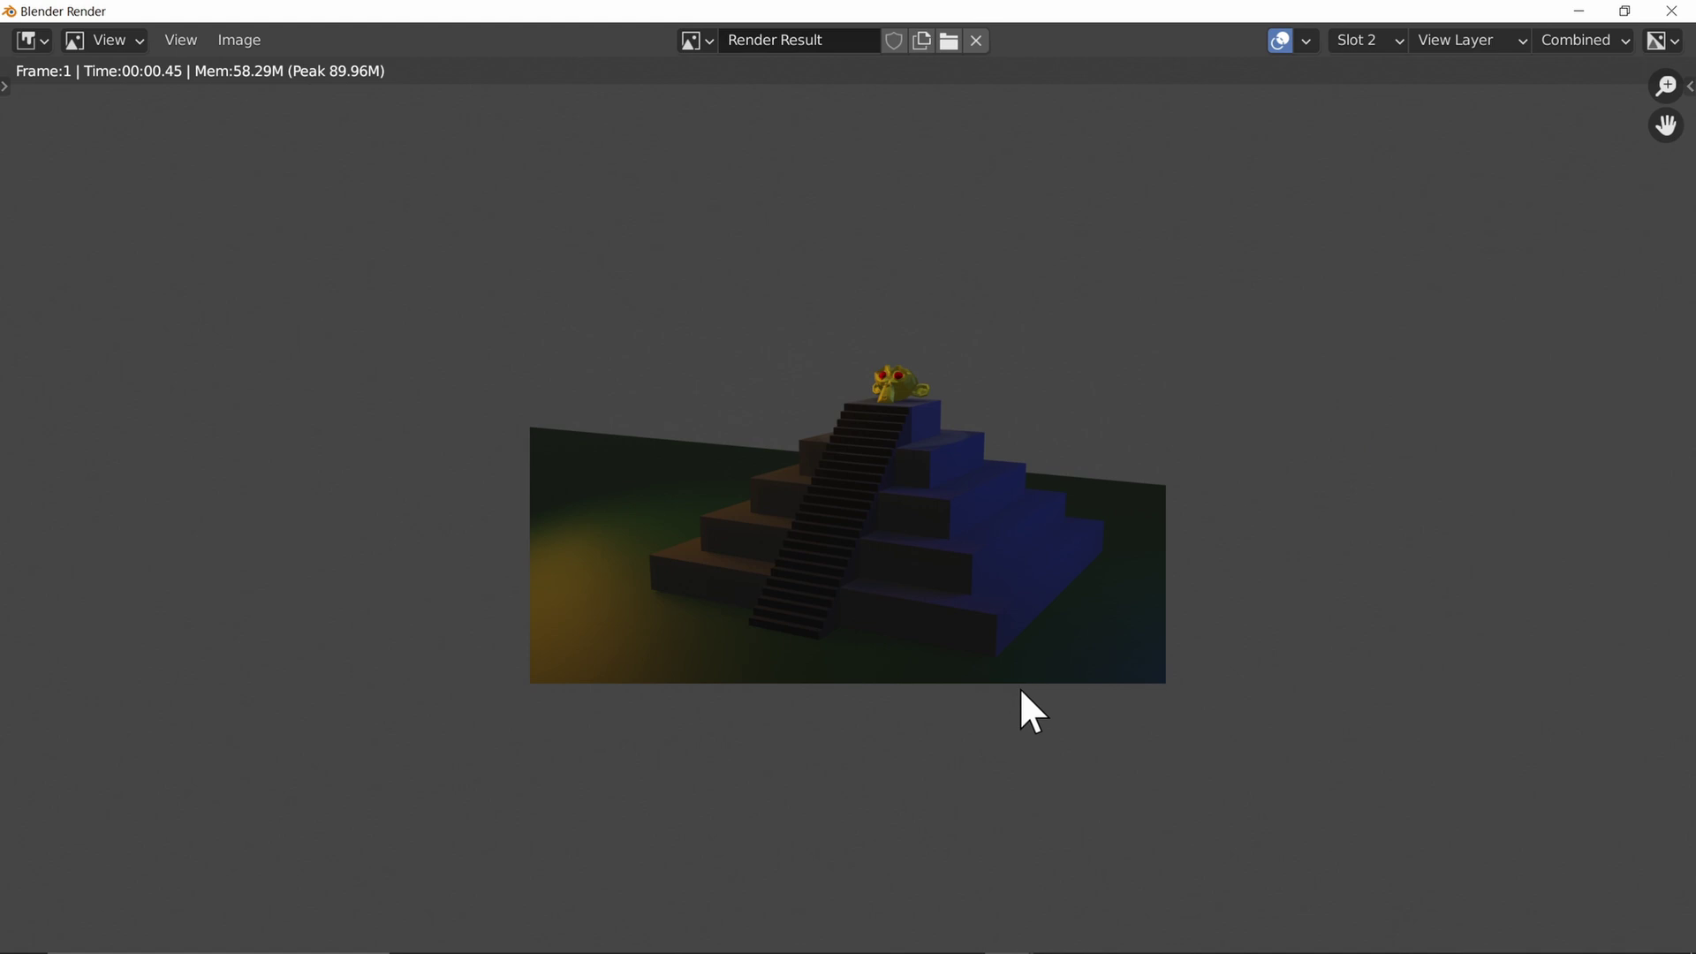
scroll(1007, 659, up, 8)
scroll(994, 625, down, 18)
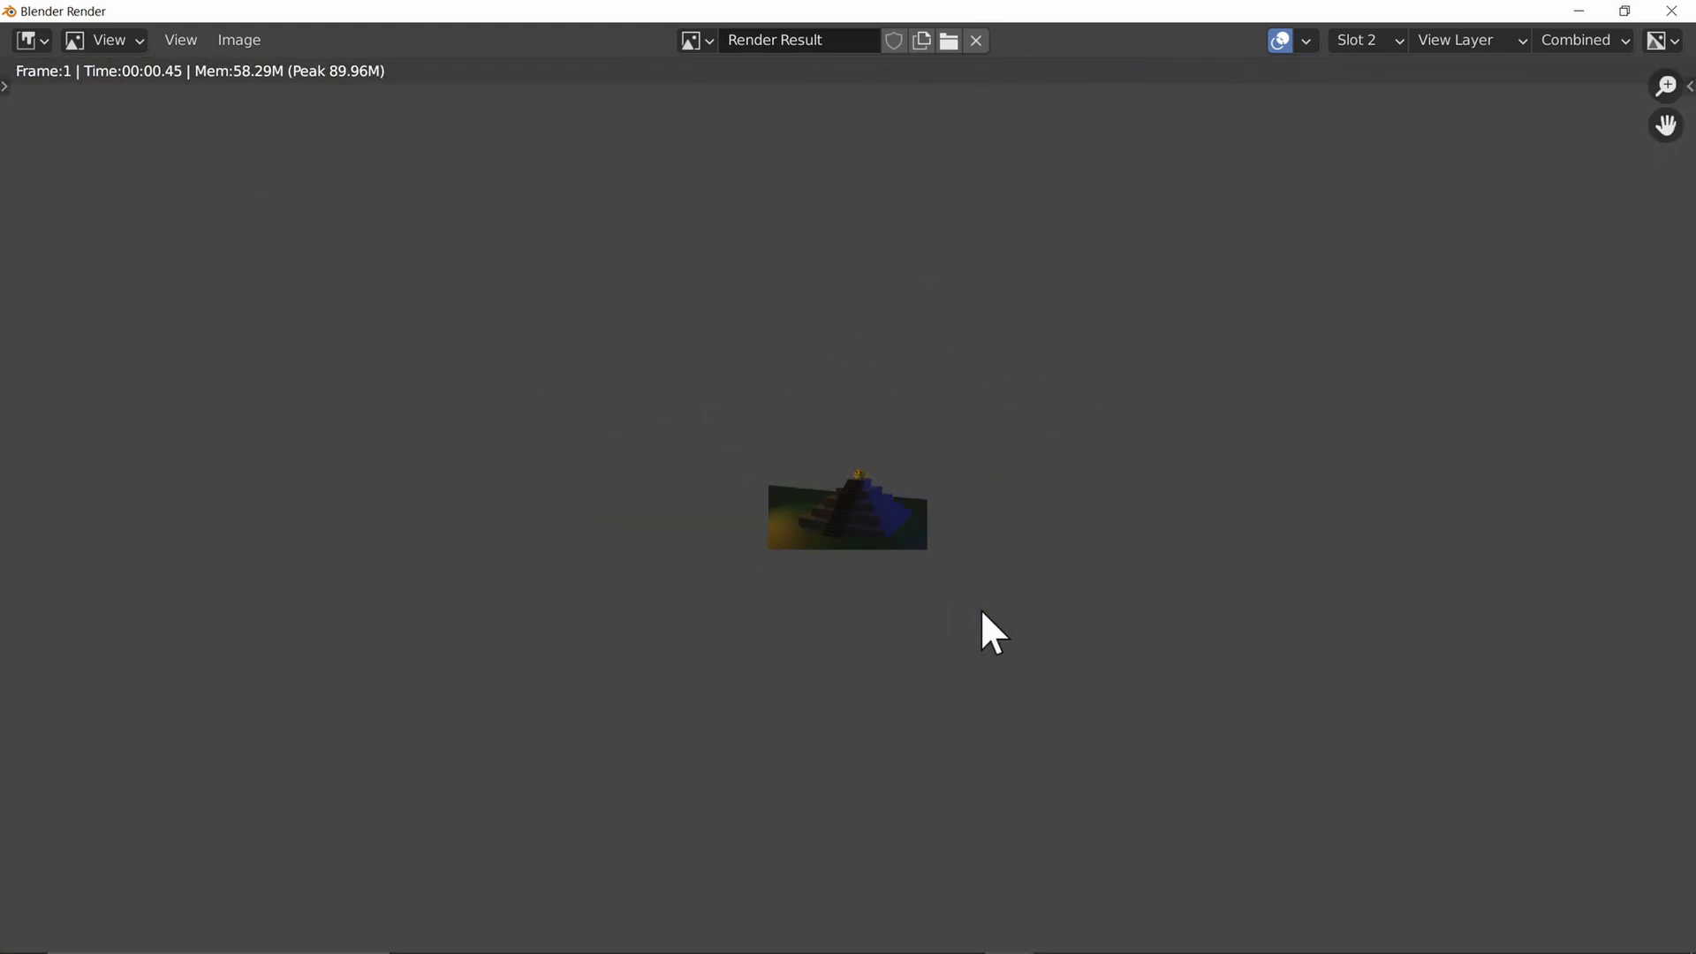
scroll(913, 573, up, 5)
scroll(908, 565, down, 3)
scroll(909, 565, up, 6)
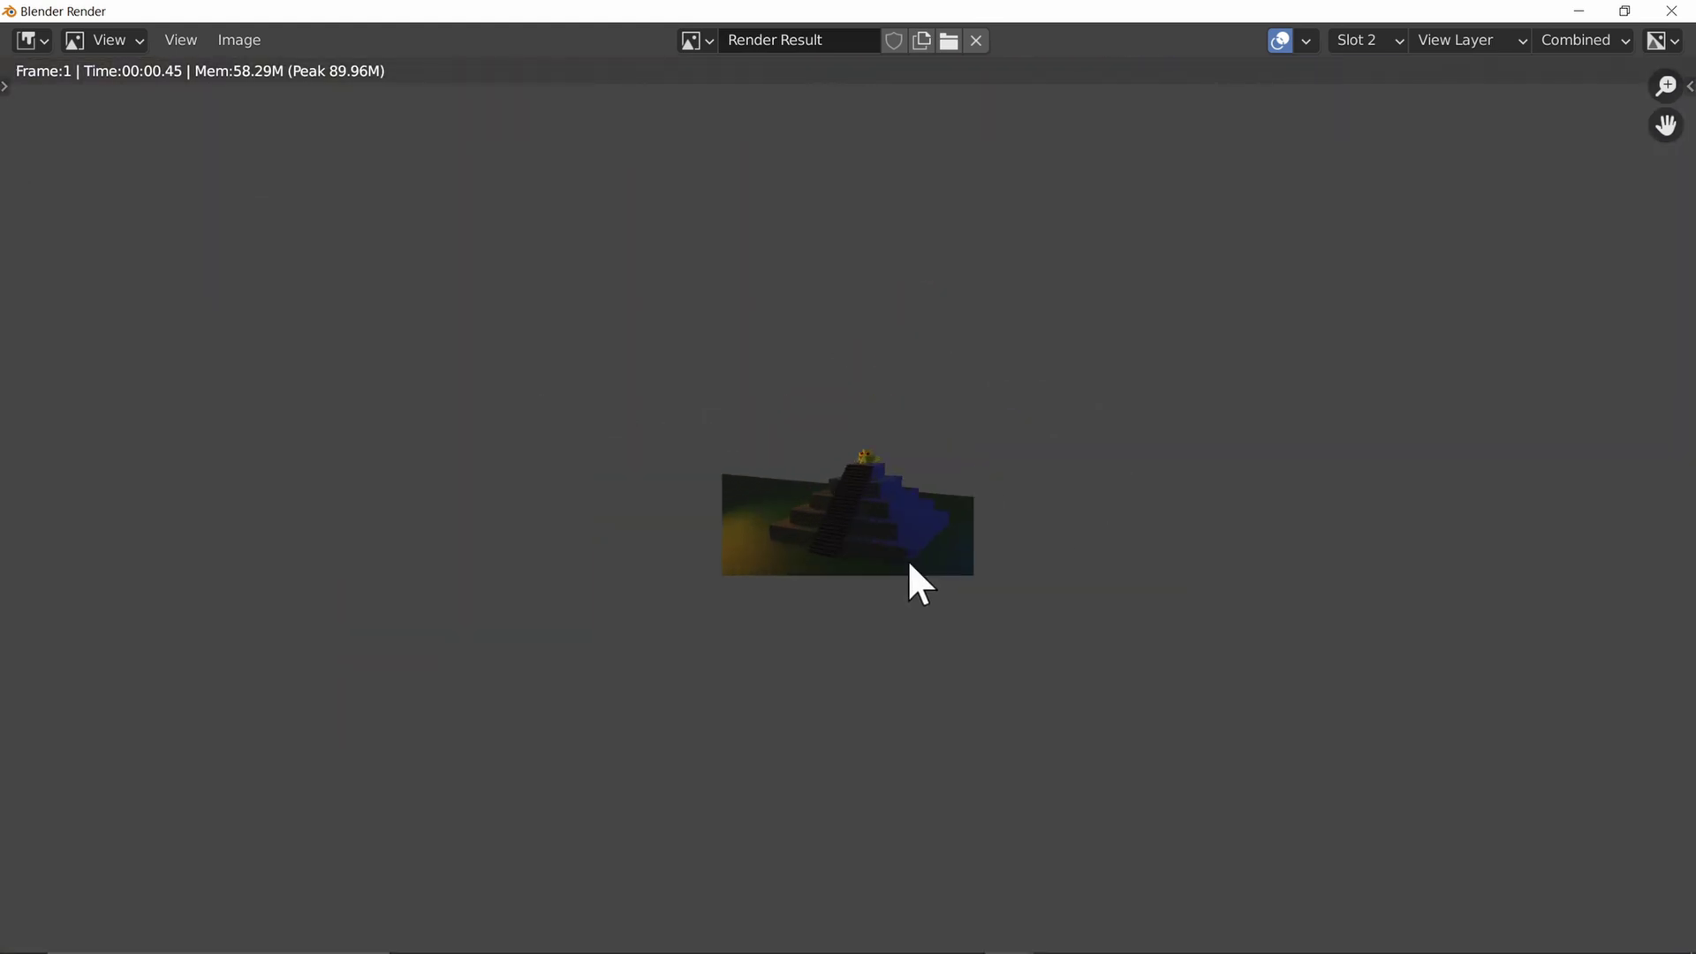
scroll(909, 564, down, 1)
scroll(909, 565, up, 5)
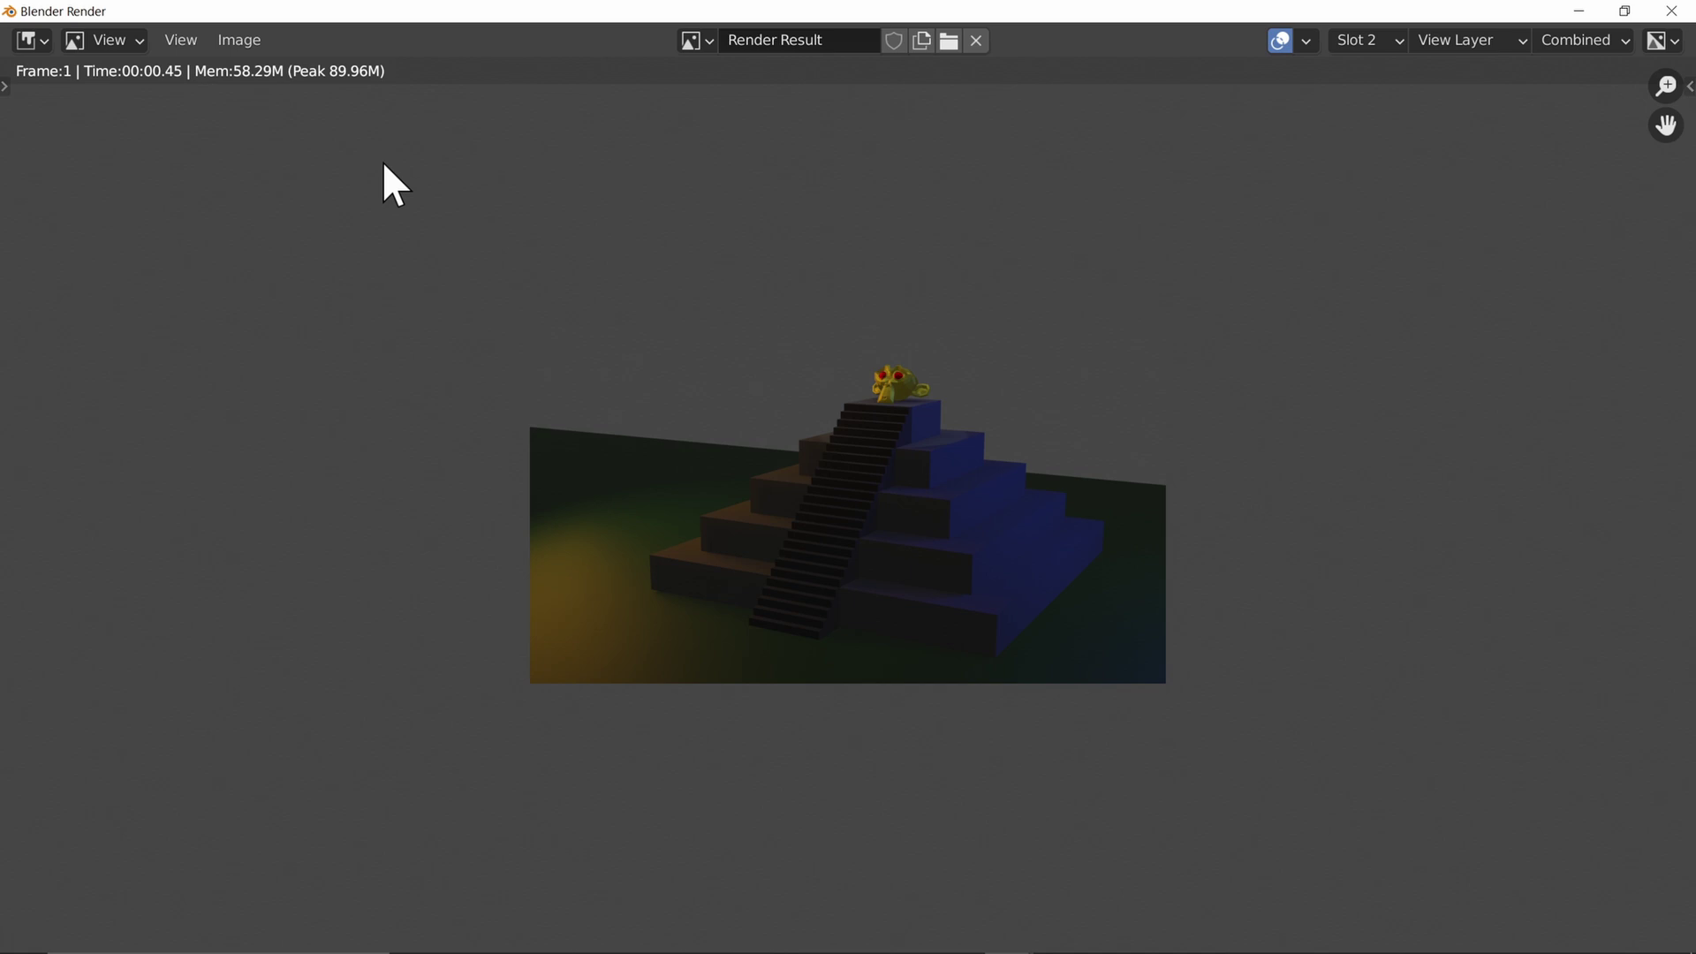
Close the render window and restore the render scale to 100%.
click(1671, 10)
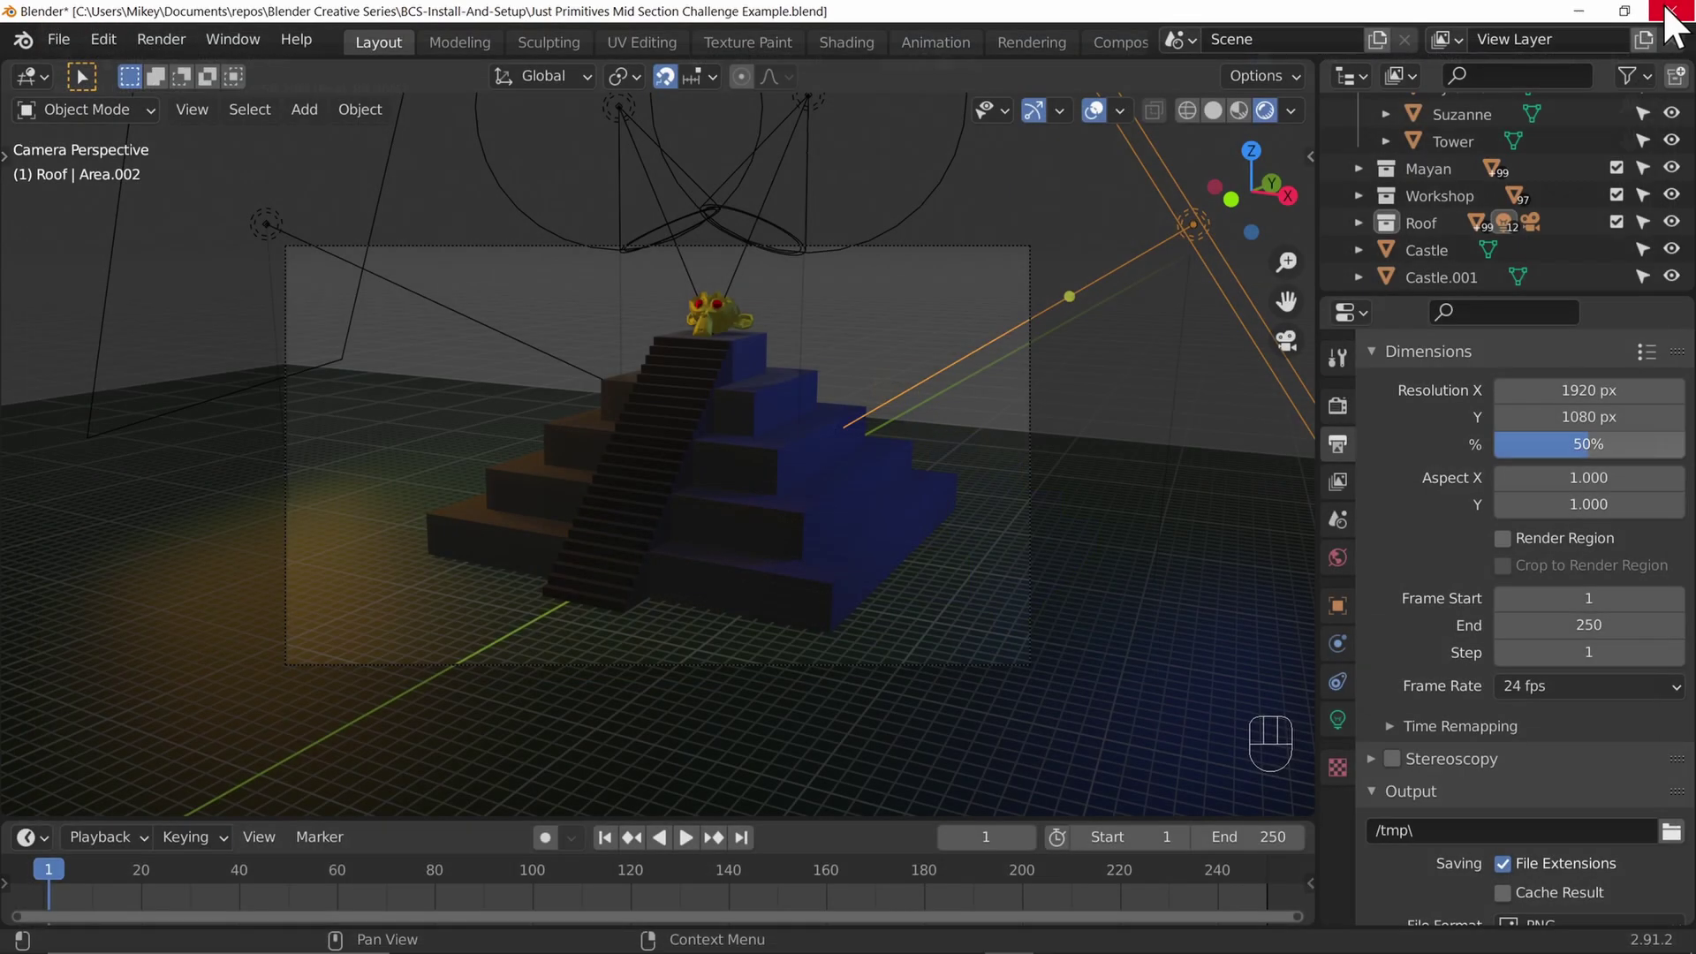
click(1585, 446)
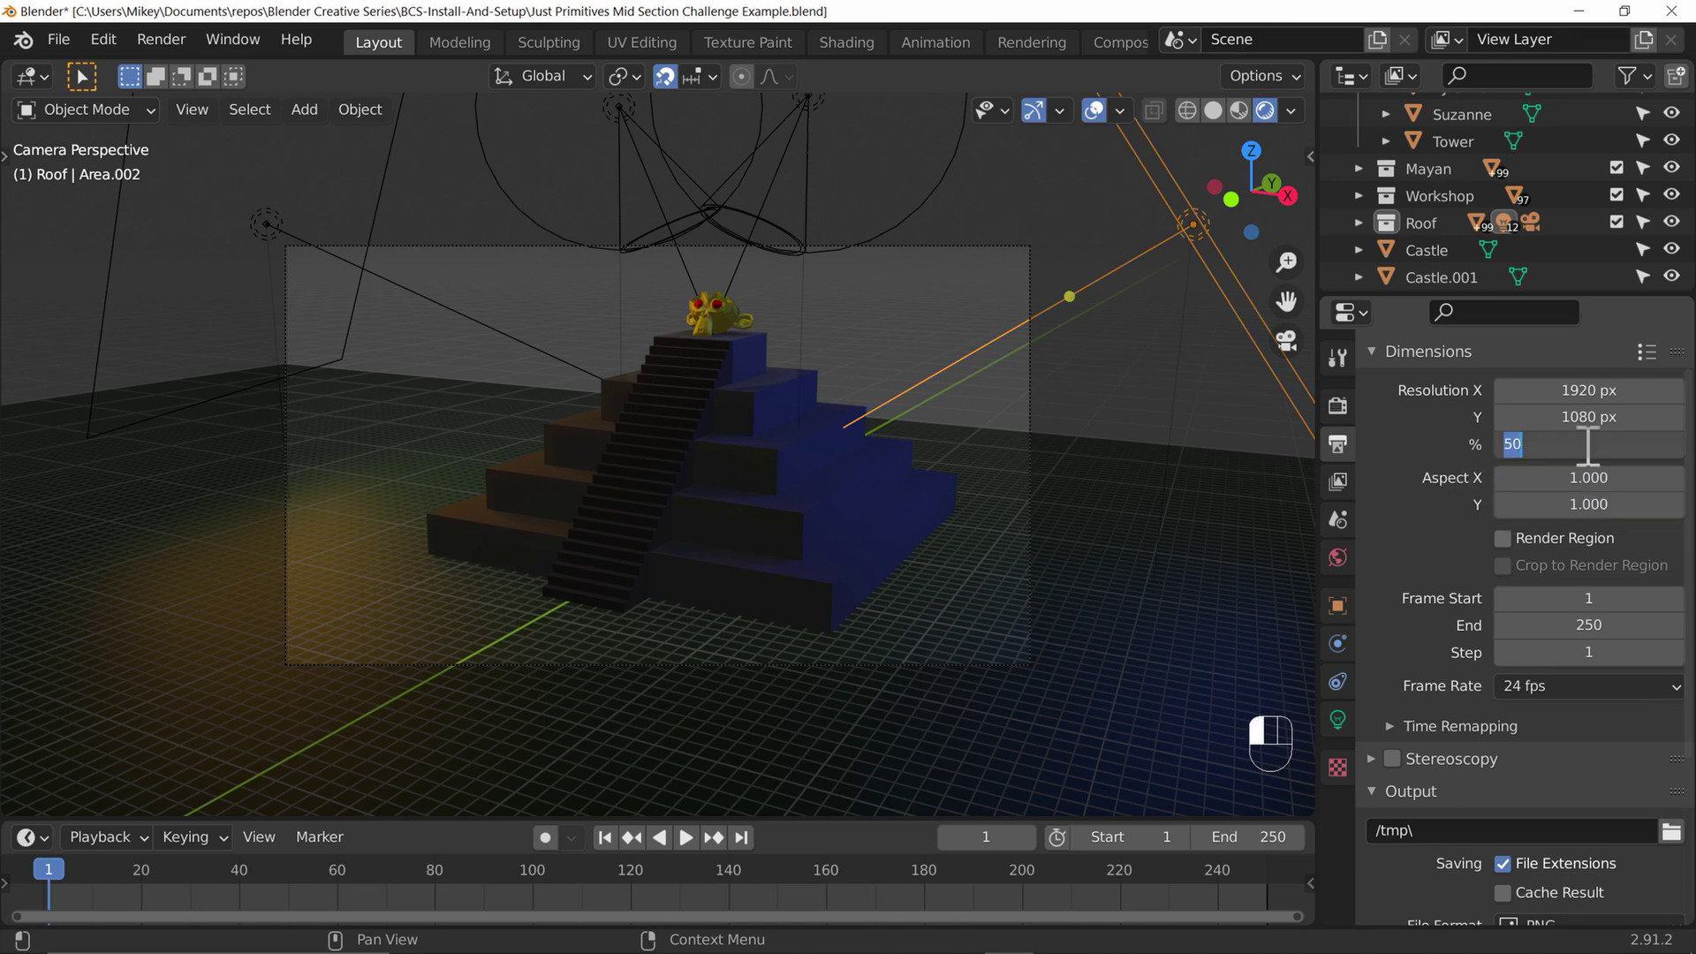
double_click(1603, 416)
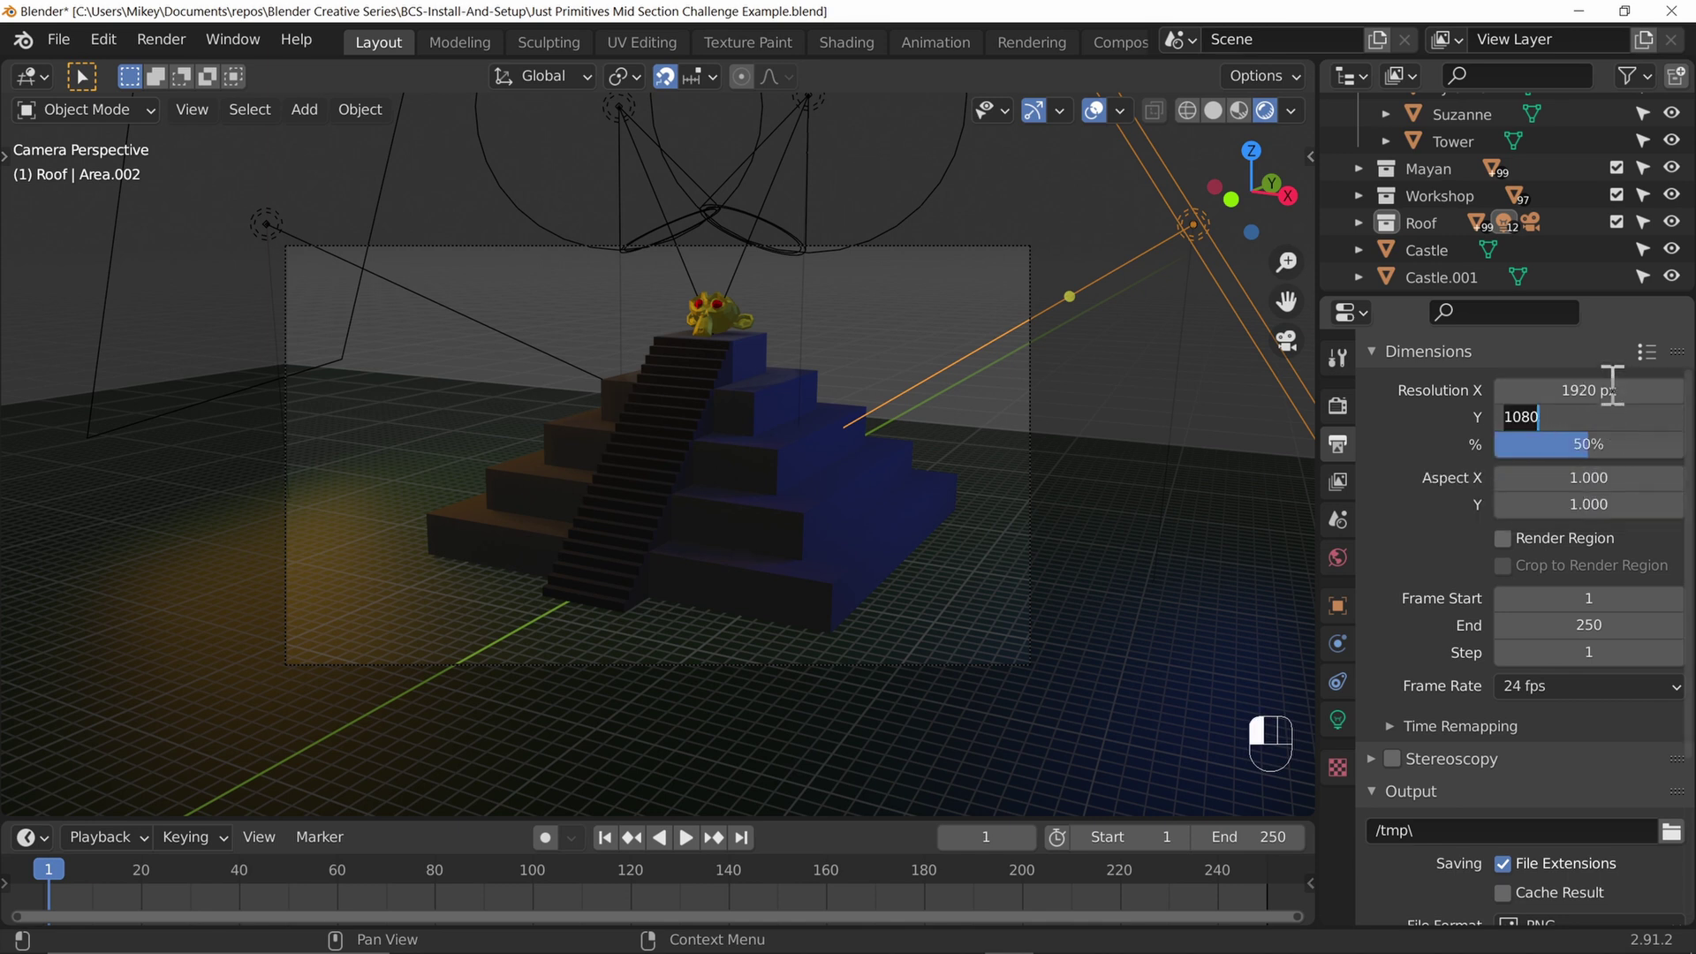
key(Return)
click(1612, 390)
key(Return)
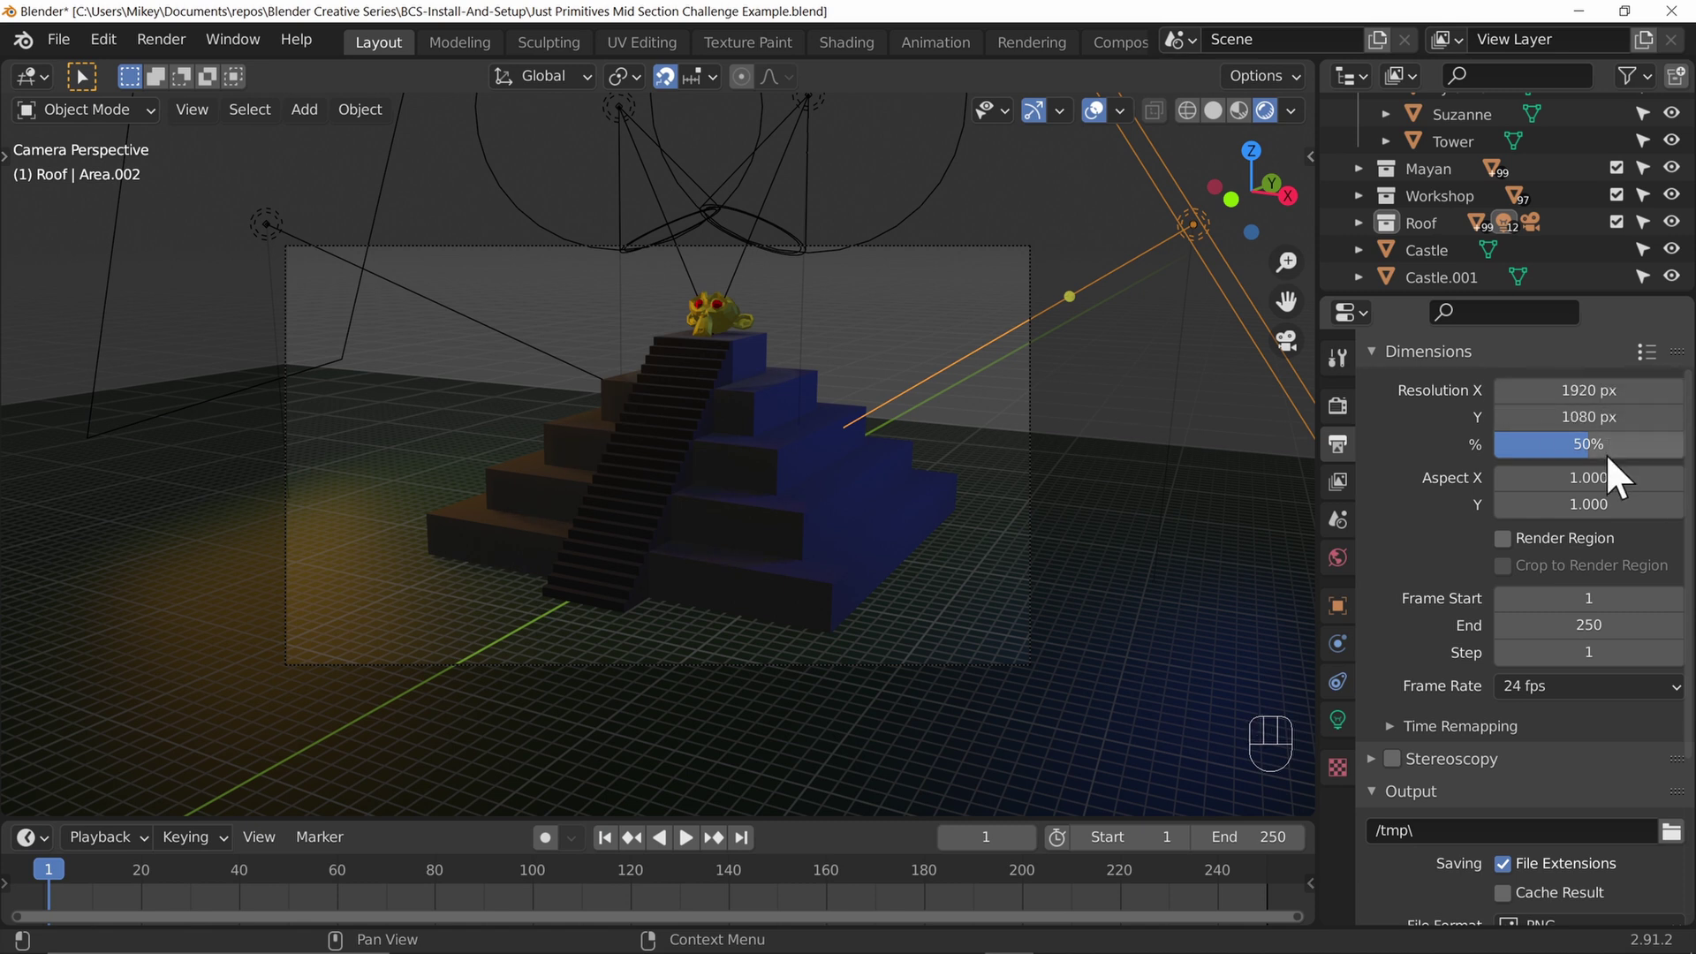
click(1610, 446)
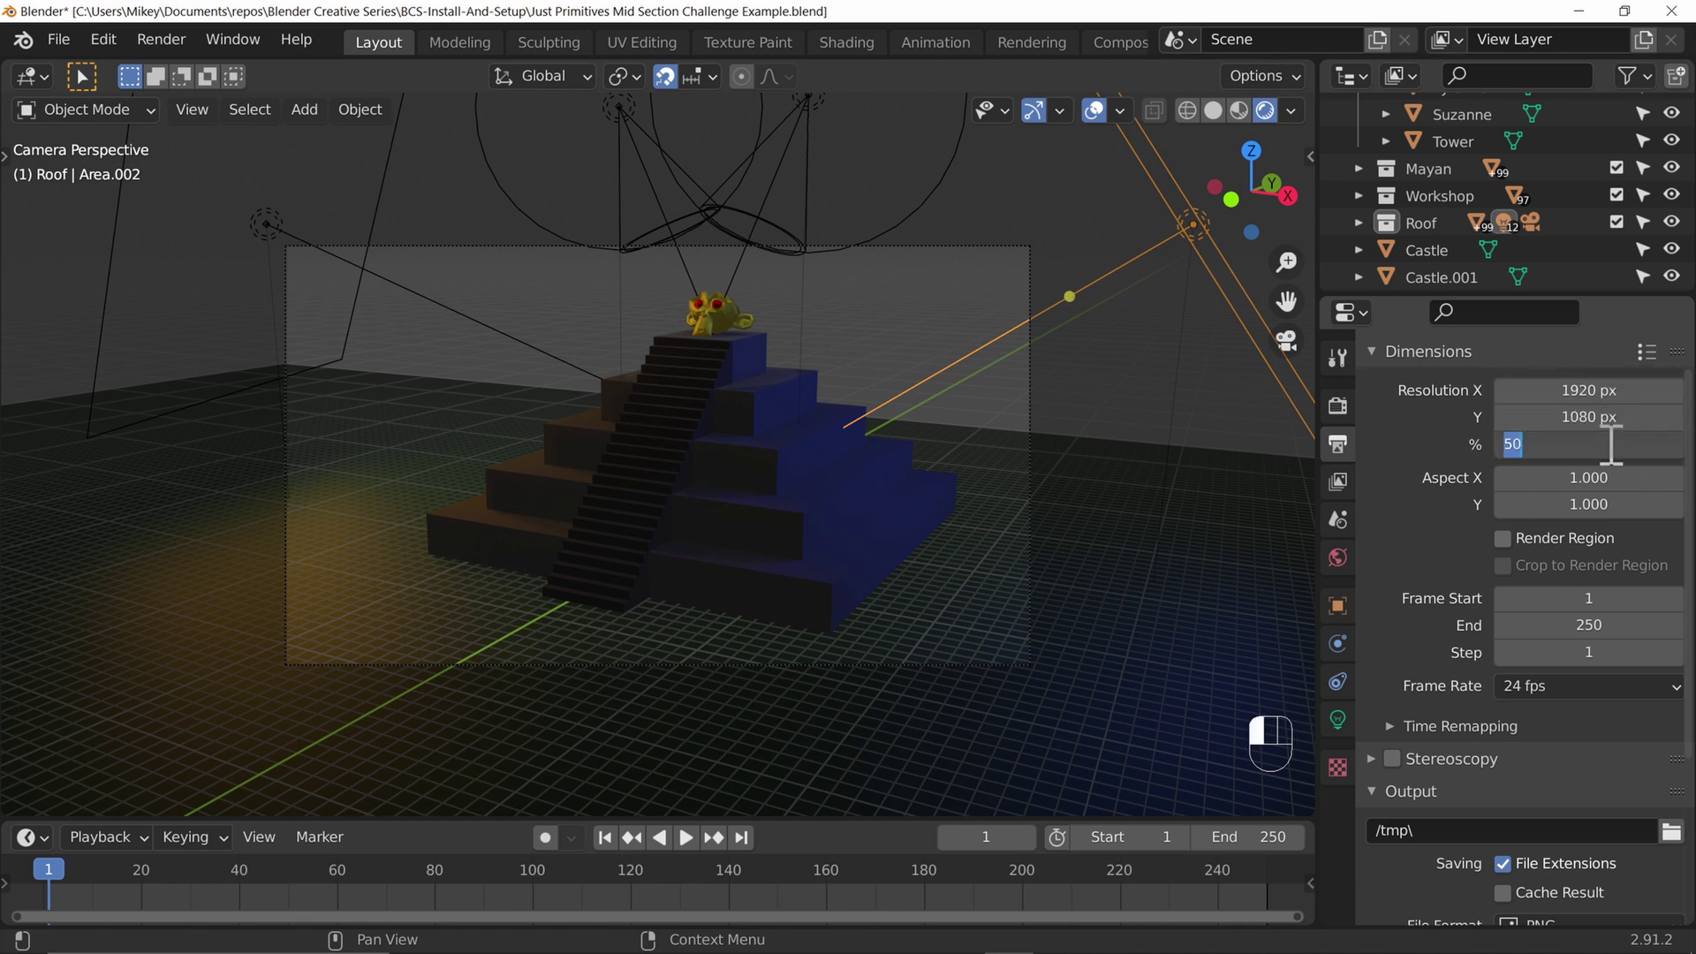
text(100)
key(Return)
Set both Resolution X and Resolution Y to 300 px.
drag(1621, 405, 1603, 389)
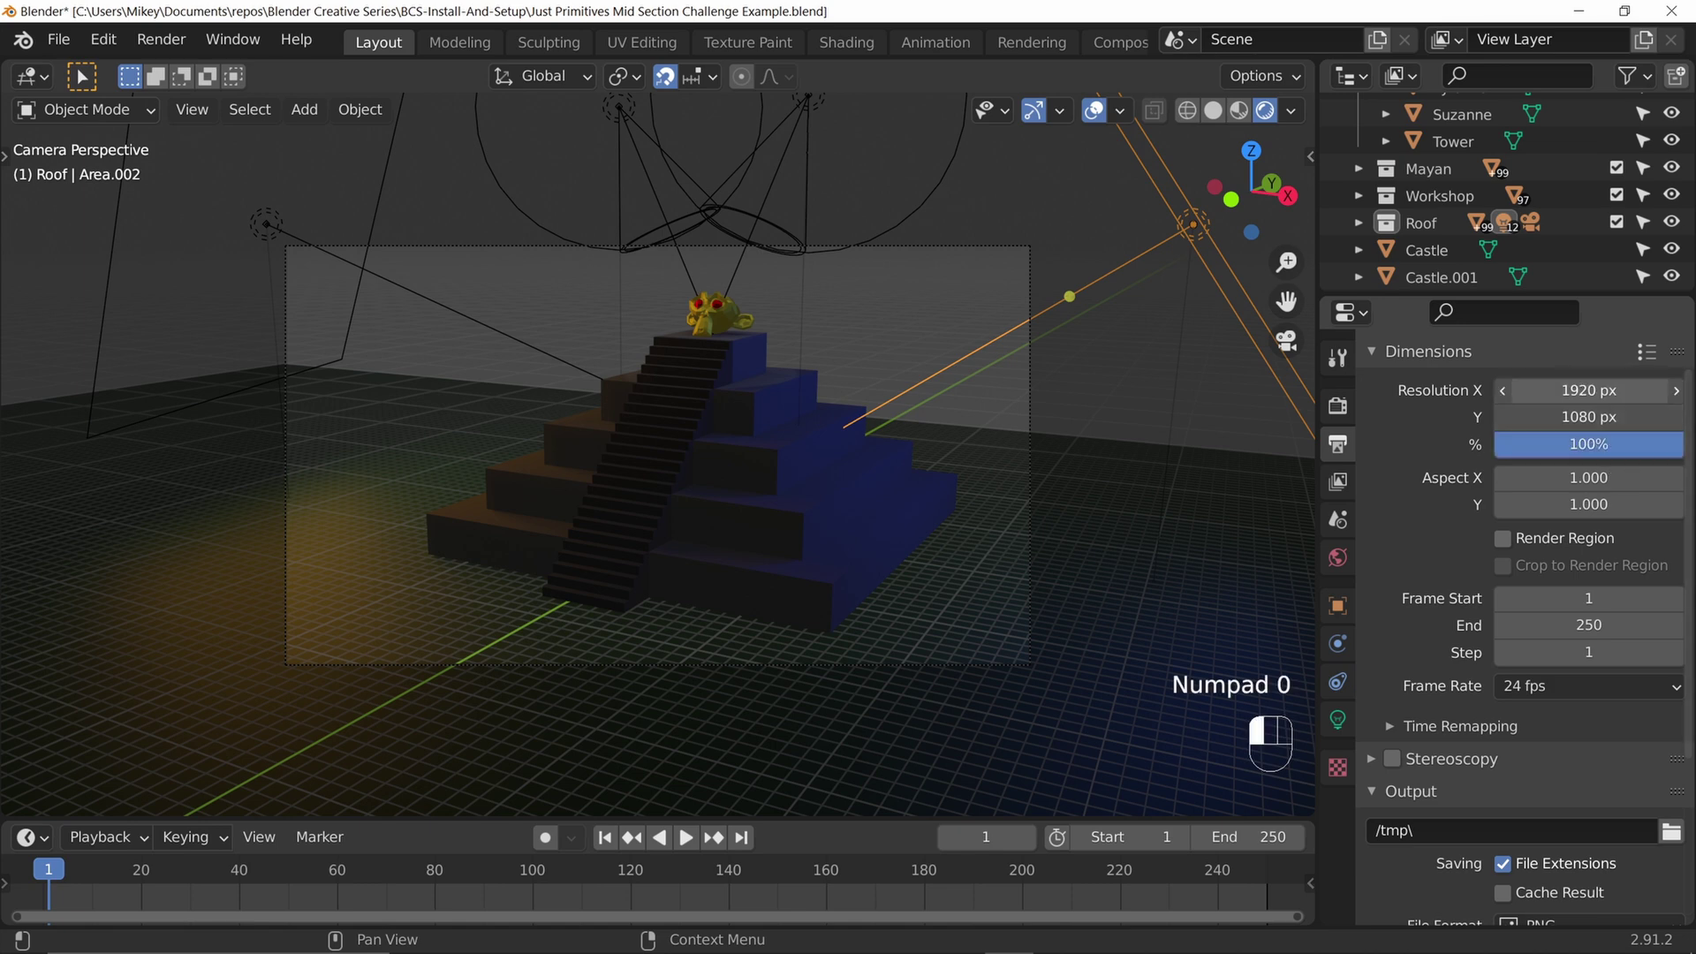
text(300)
key(Return)
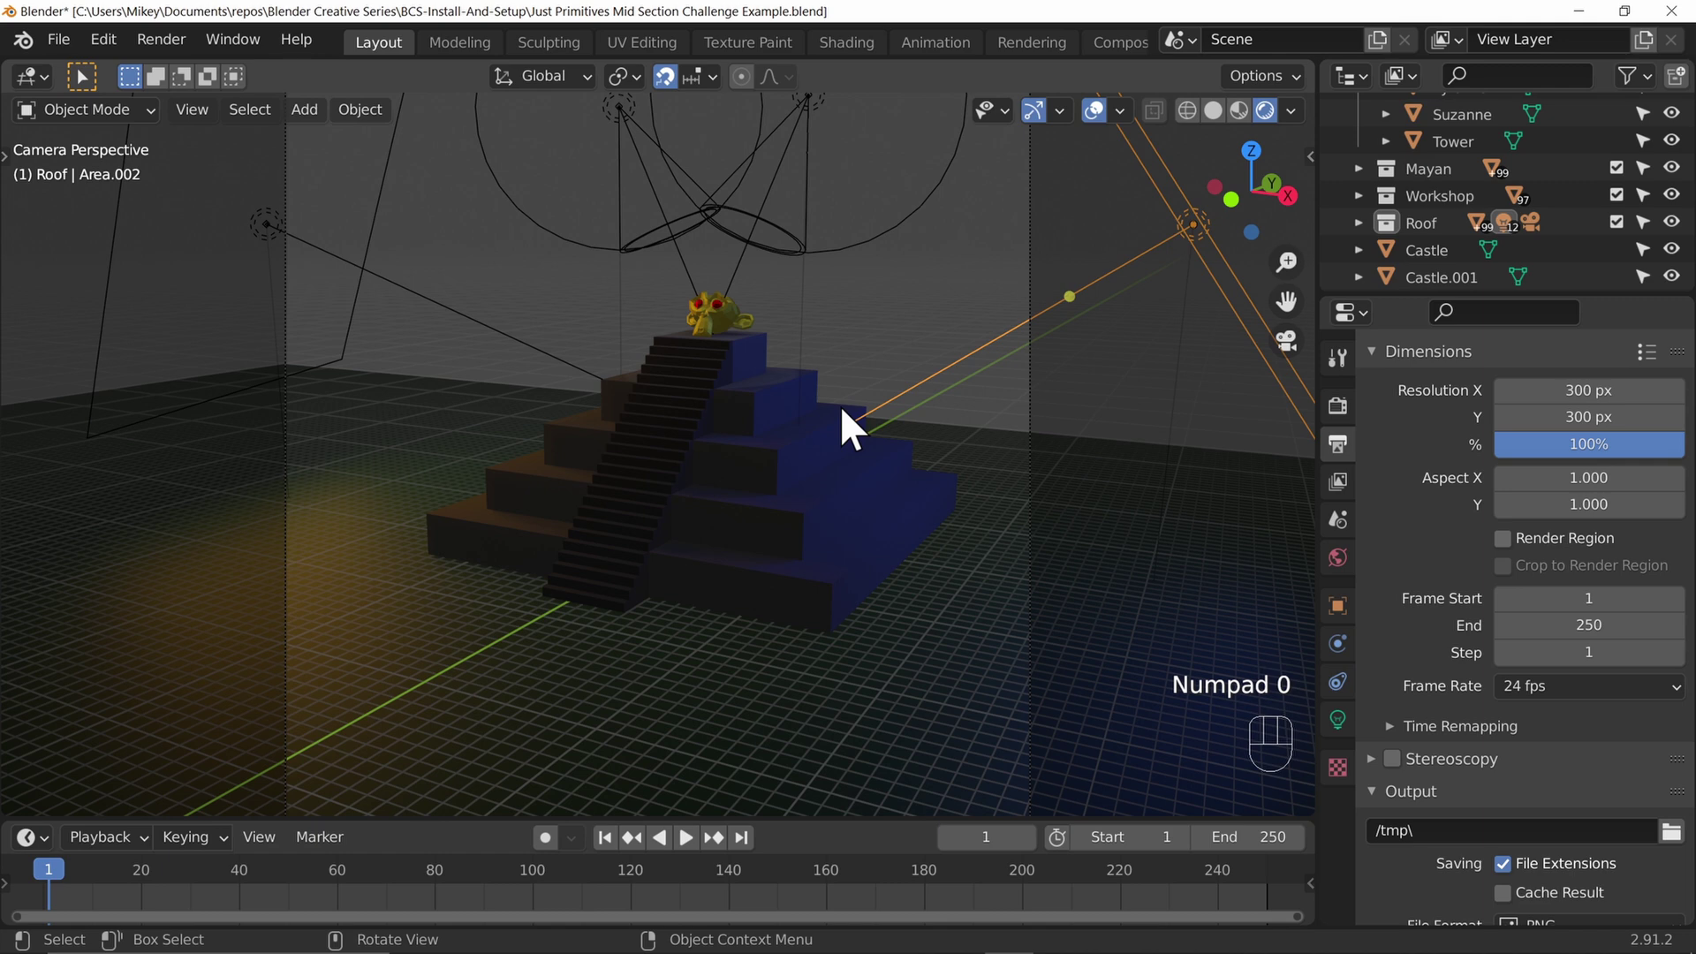
scroll(903, 449, down, 3)
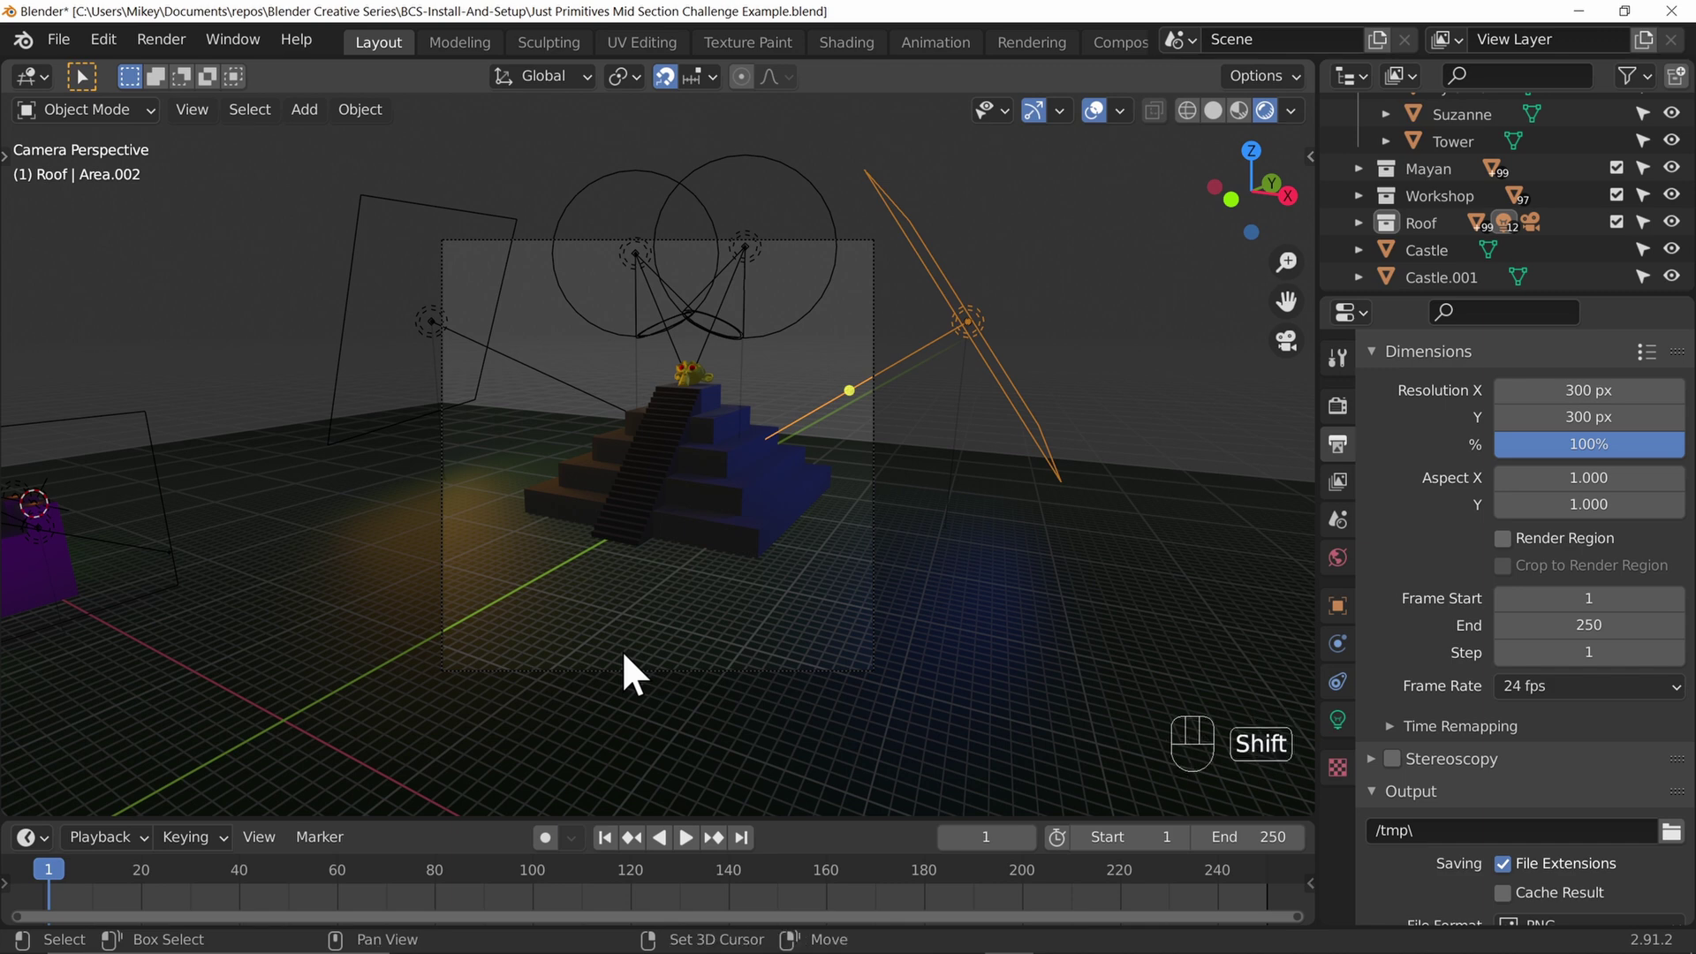
Fly the camera forward toward the pyramid with Walk navigation.
key(shift+grave)
key(shift+w)
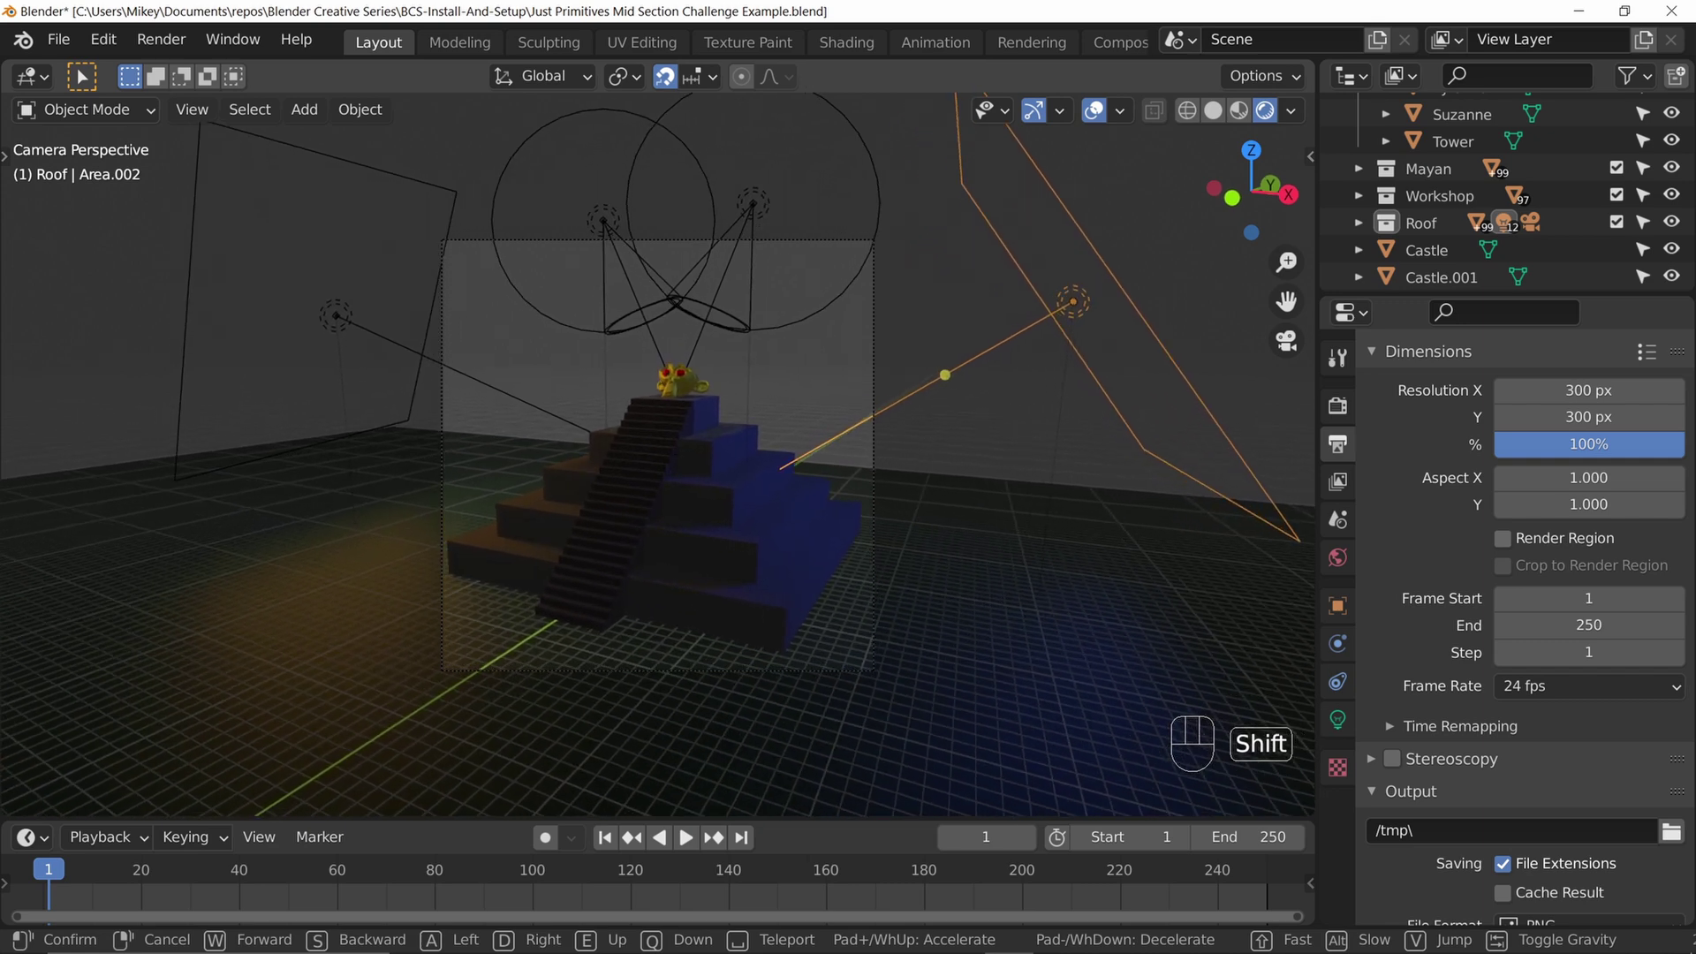
click(693, 551)
Render the 300 × 300 scene from the new camera position and view it full screen.
key(F12)
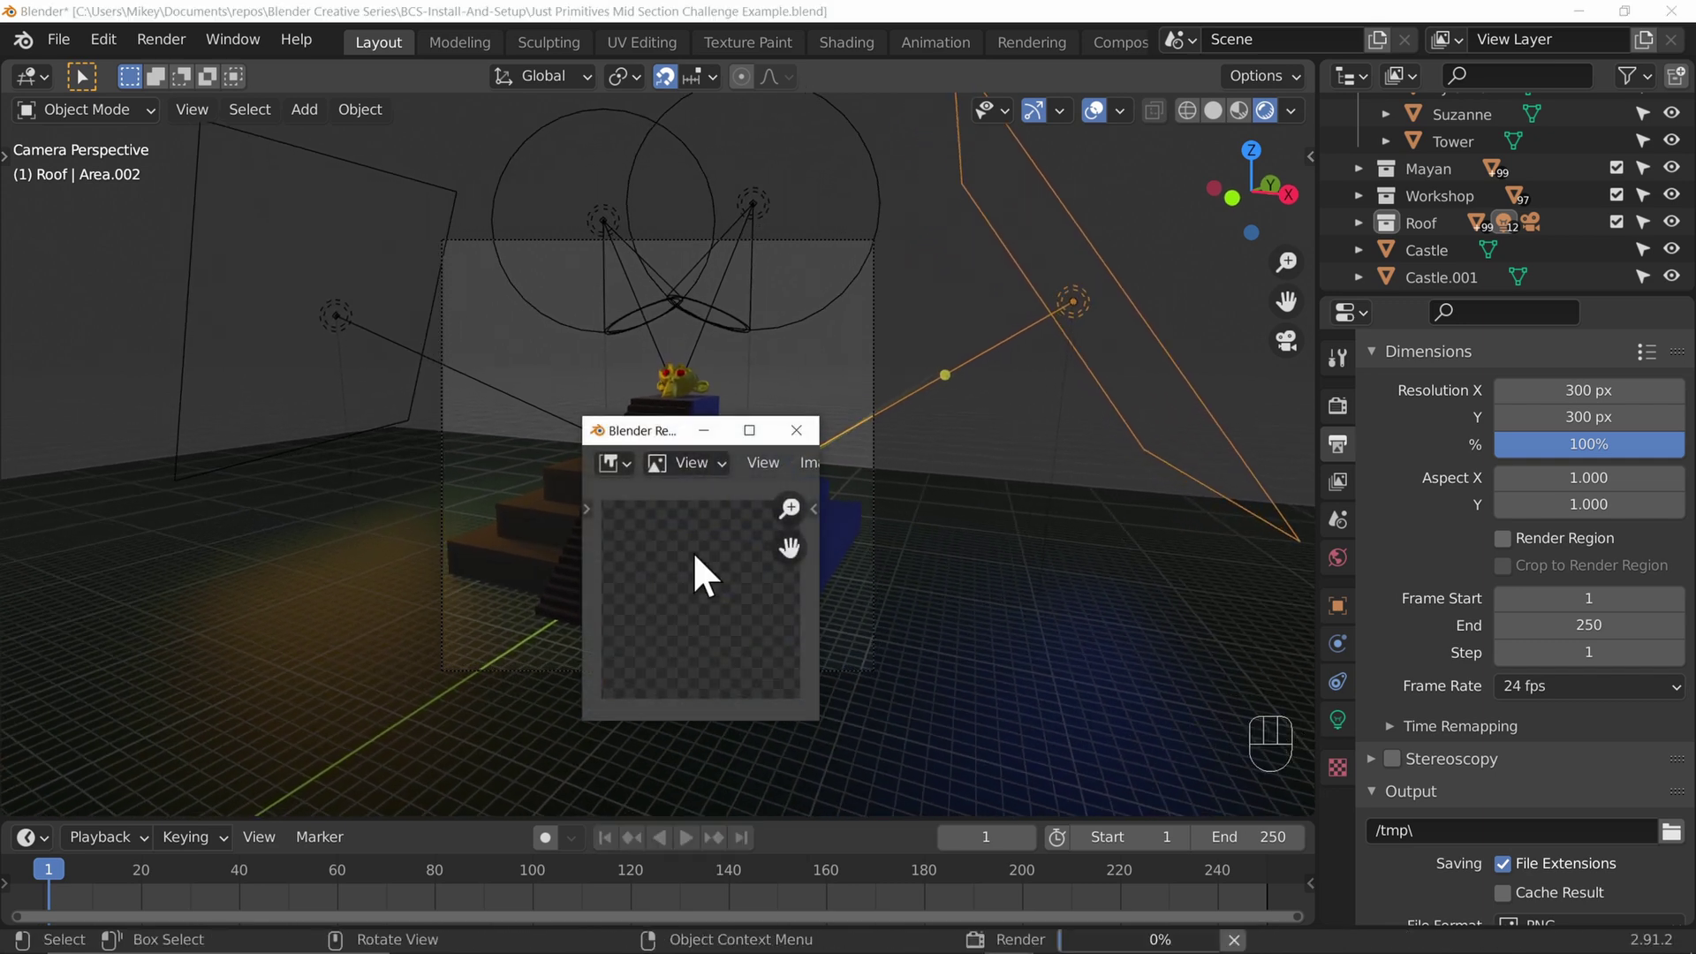
click(750, 430)
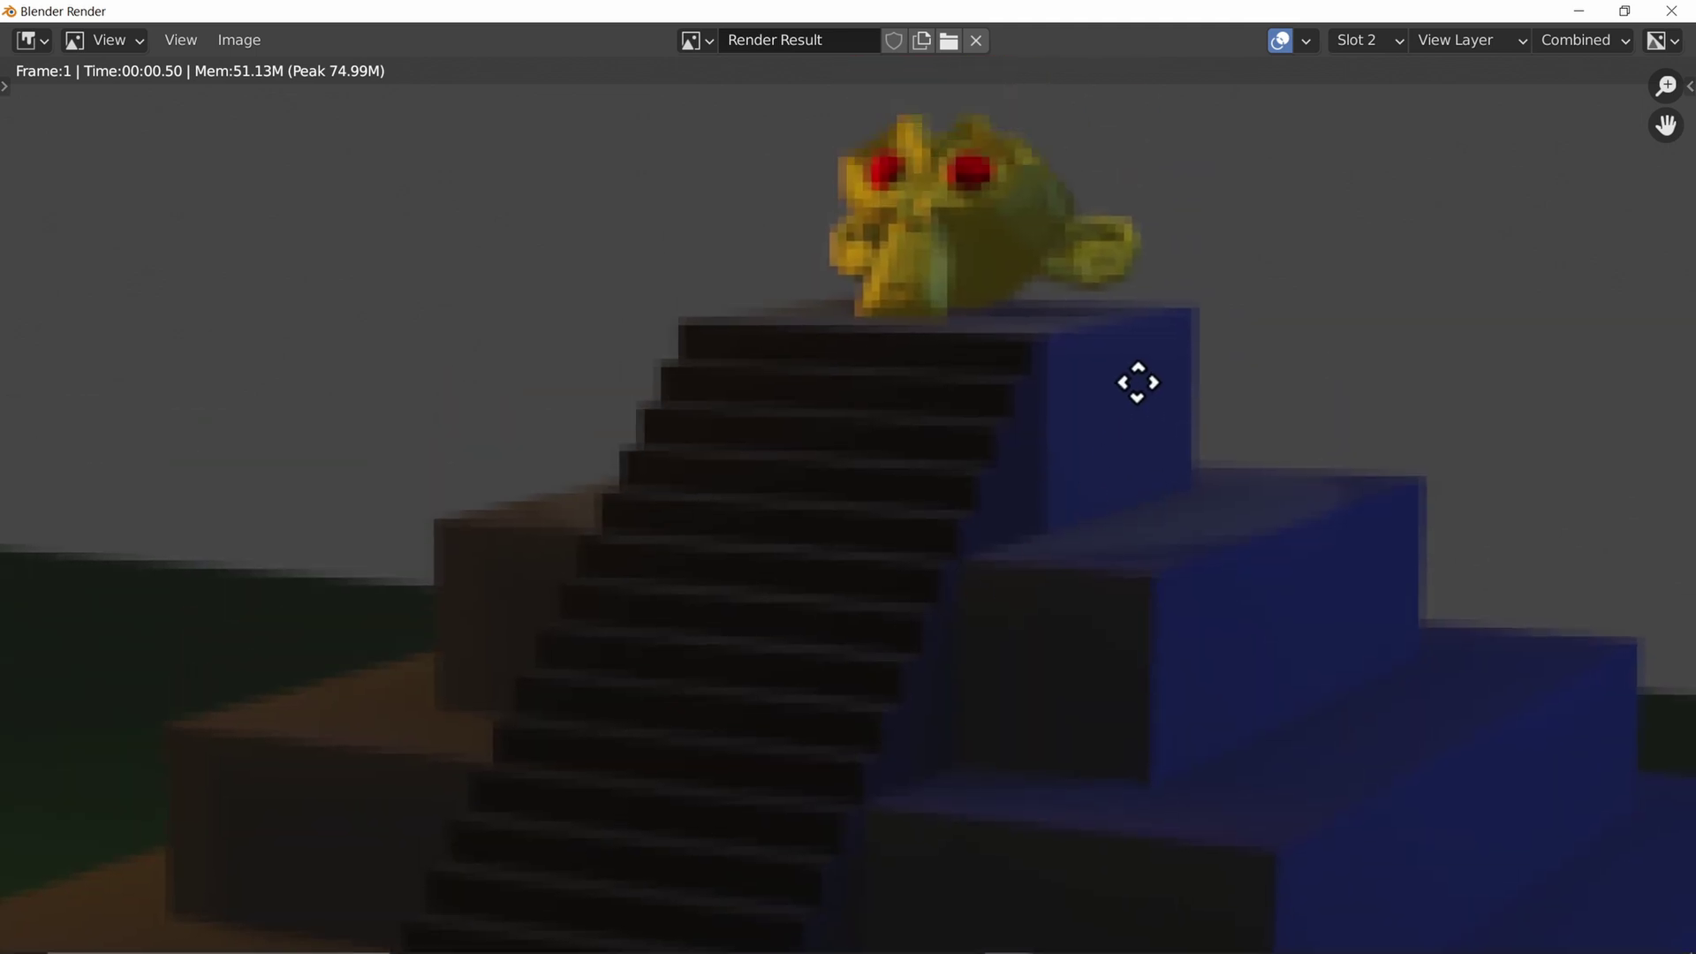
shift+scroll(1035, 261, up, 4)
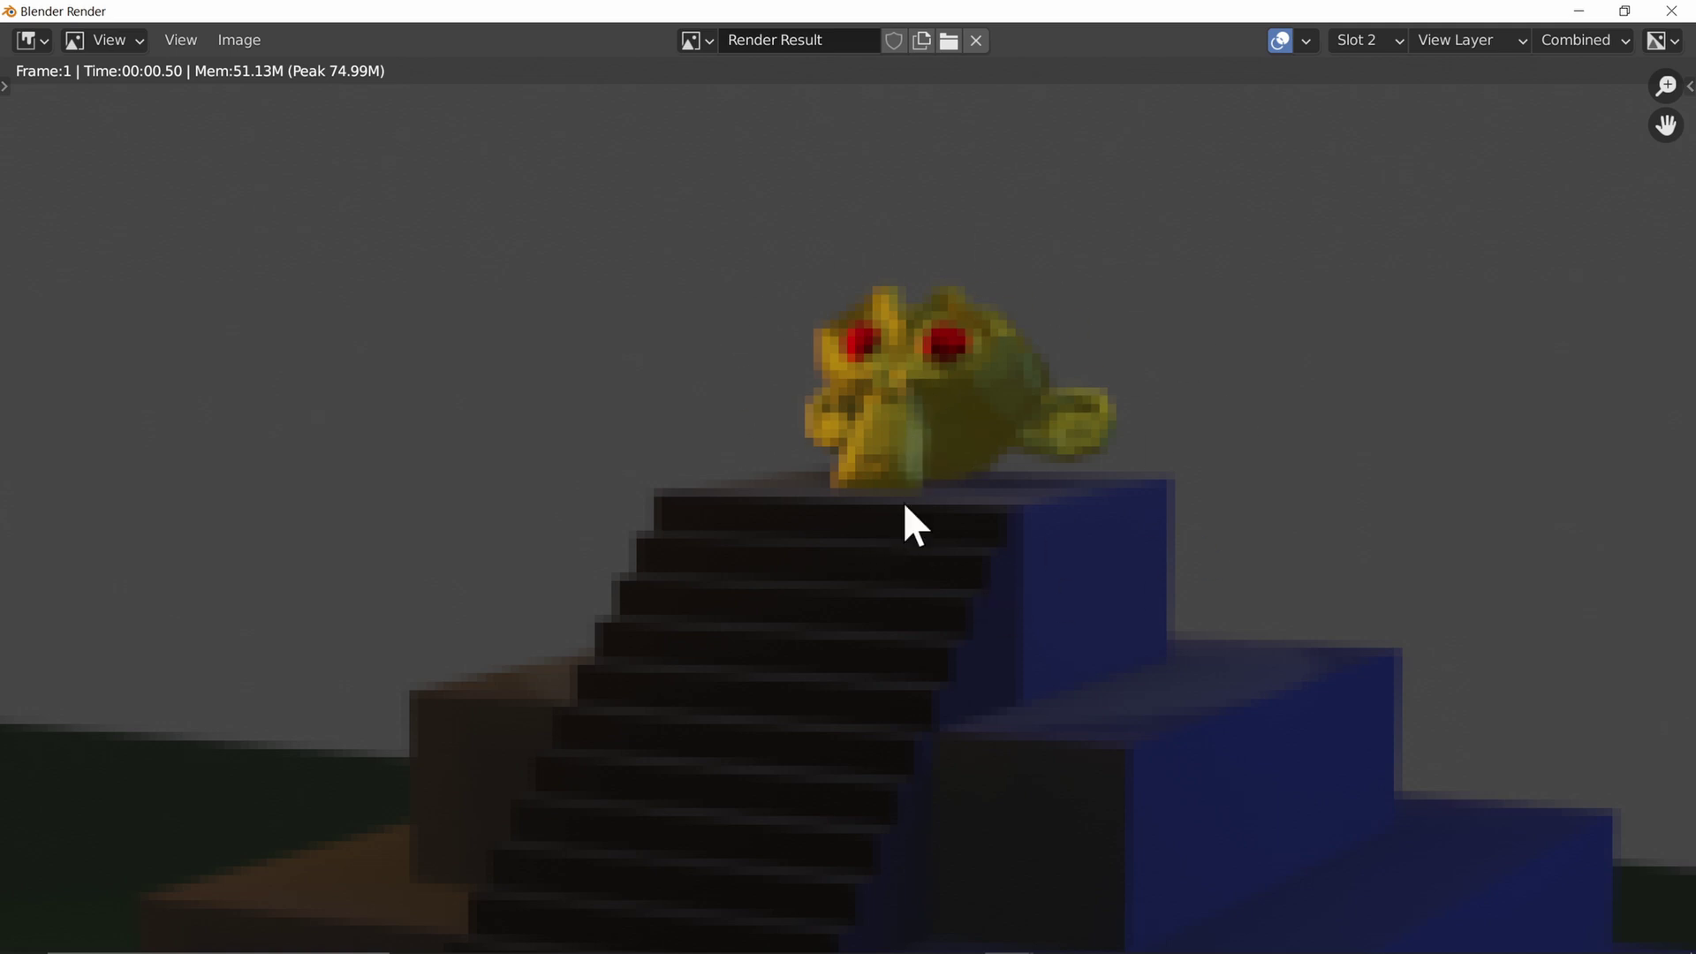
Close the render, set the resolution to 900 × 900 px and render again.
click(1671, 11)
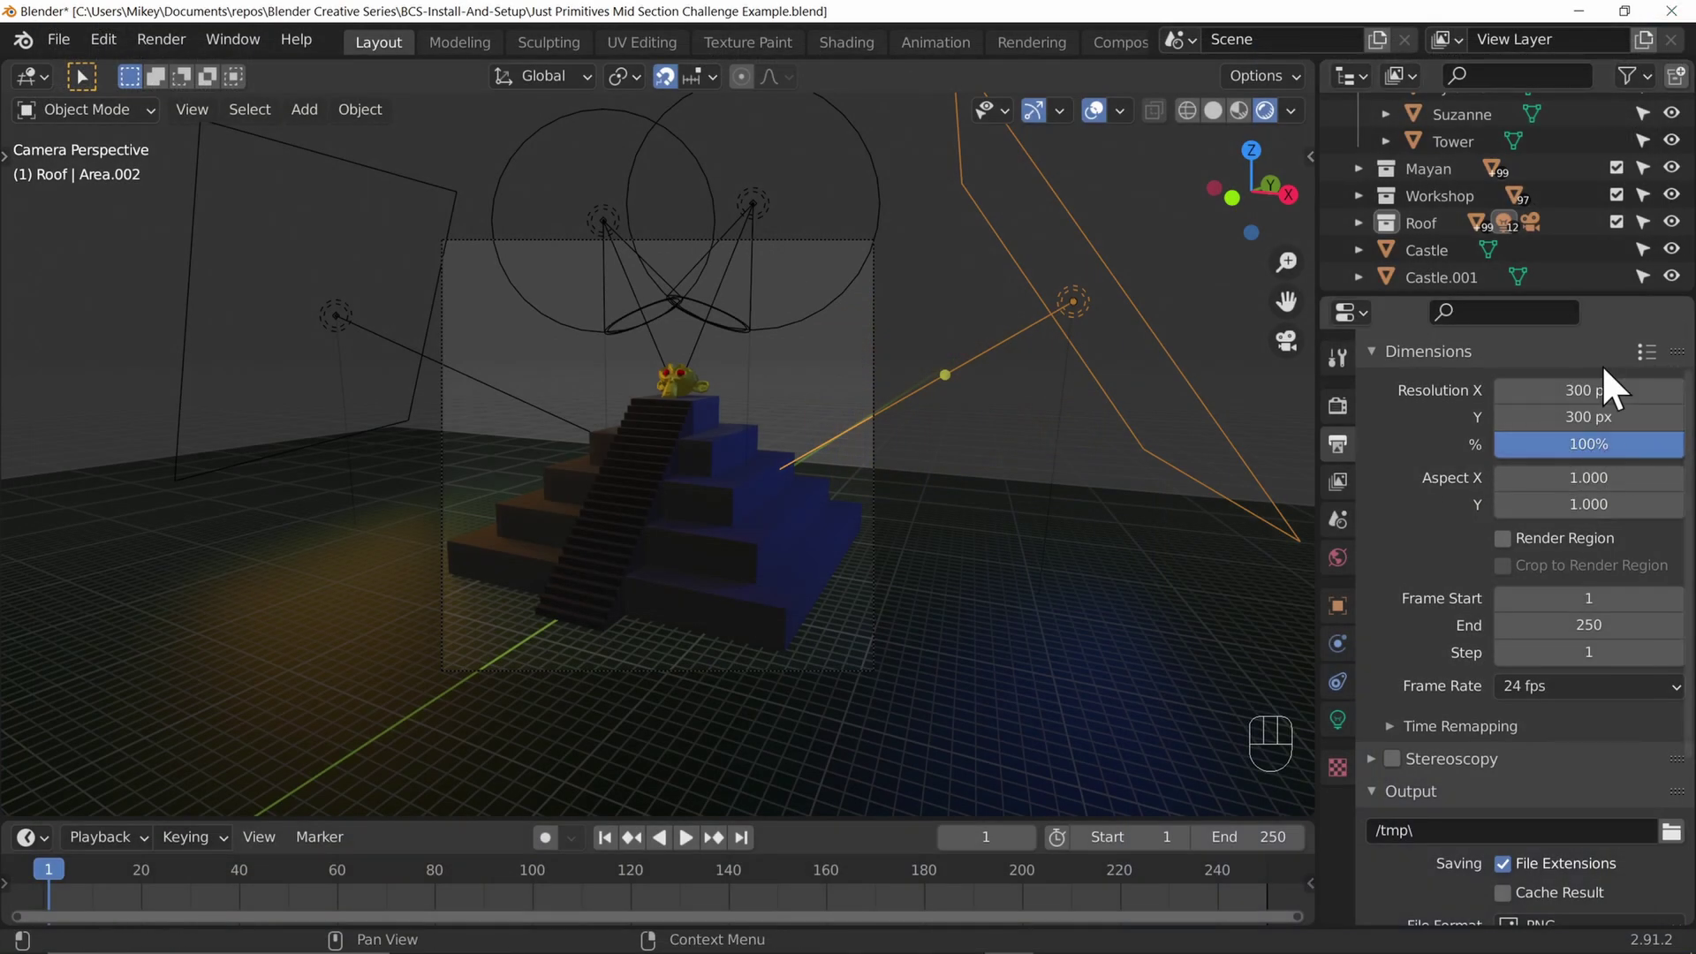
drag(1603, 389, 1604, 416)
text(900)
key(Return)
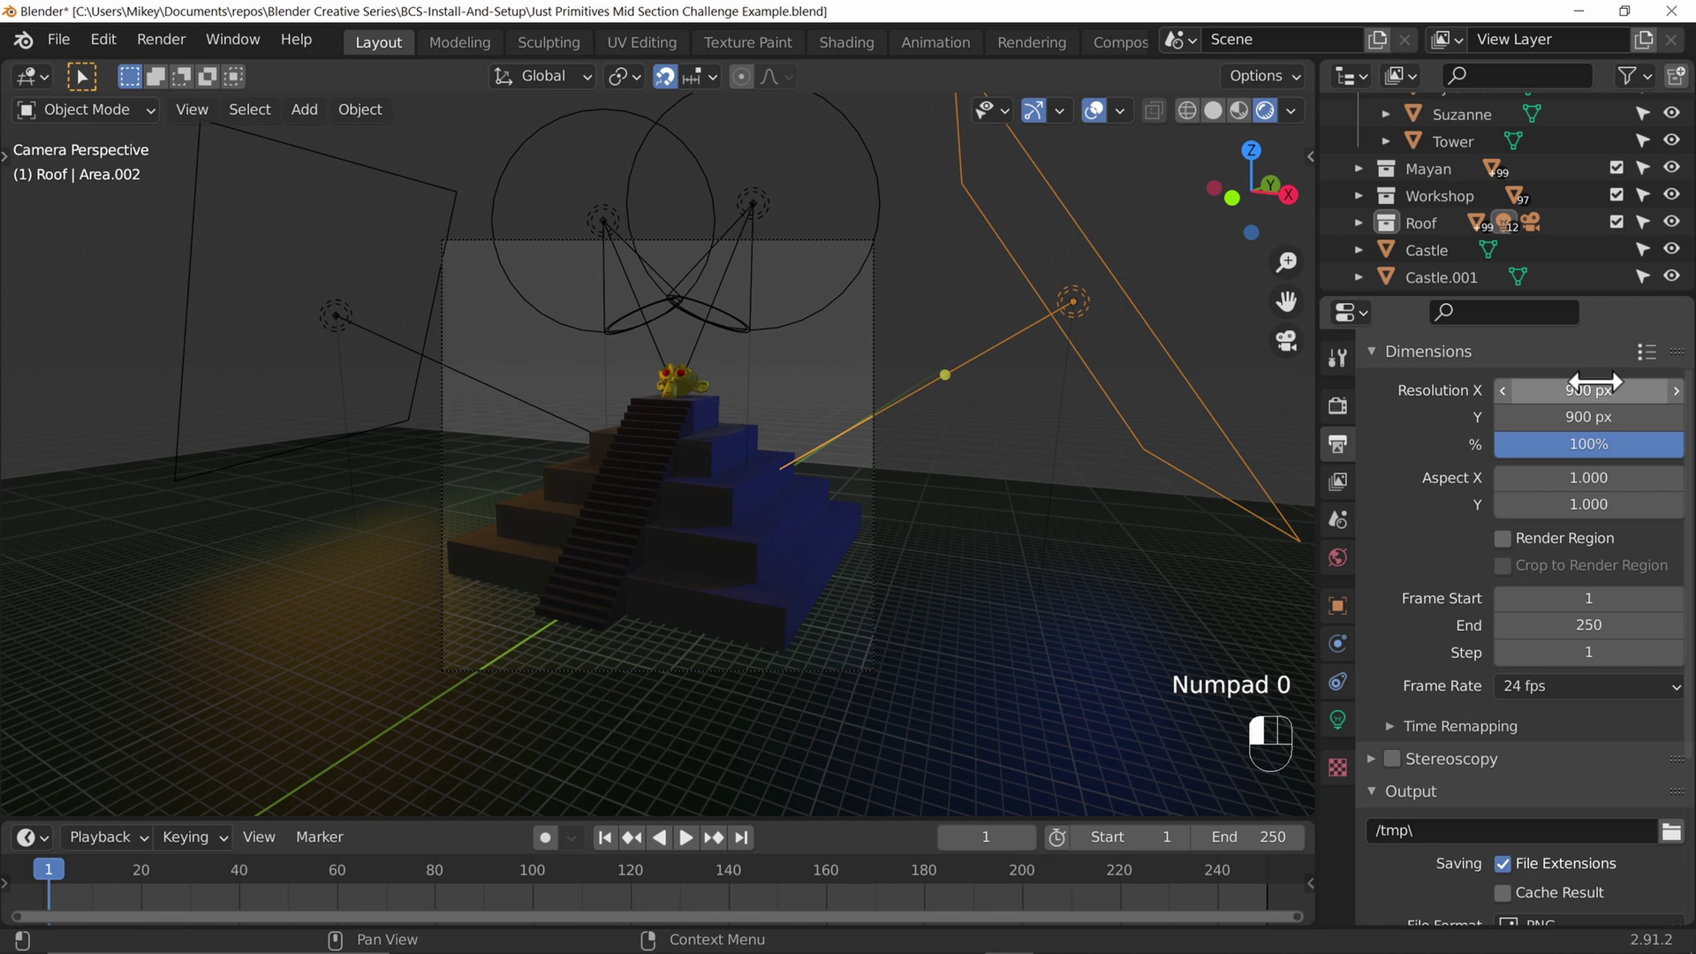
key(F12)
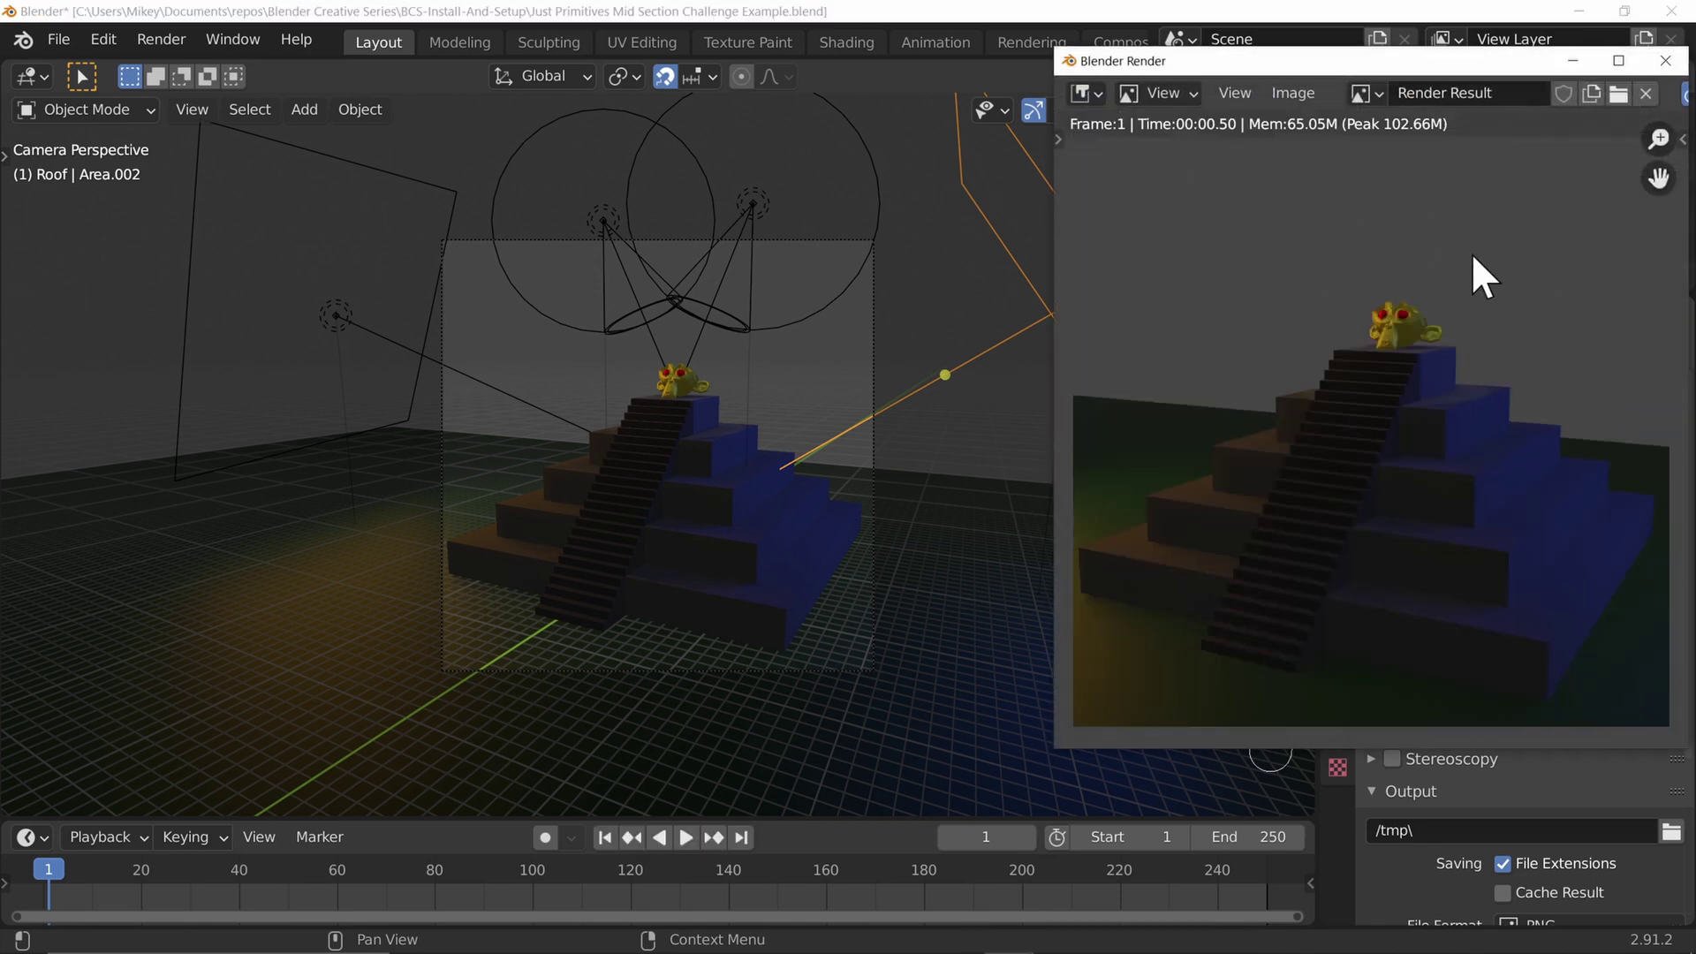
Zoom and pan the render onto Suzanne's head, then close it with Esc.
drag(1316, 62, 616, 104)
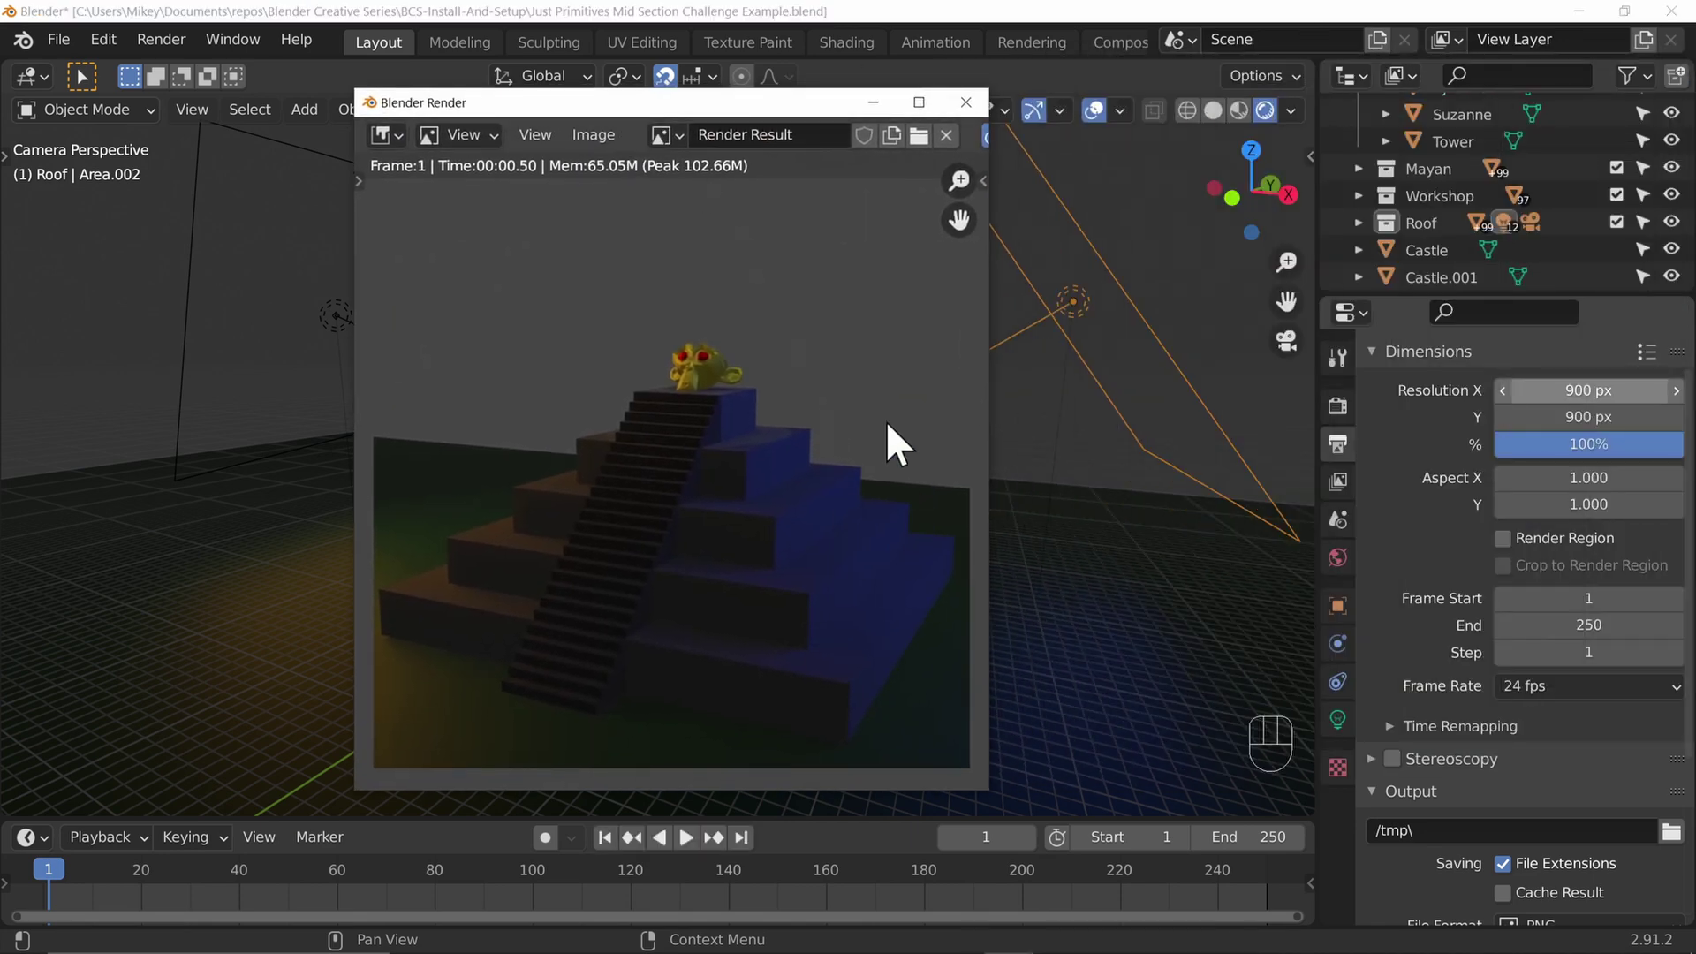
scroll(686, 358, up, 3)
scroll(749, 330, up, 2)
middle_drag(749, 330, 747, 588)
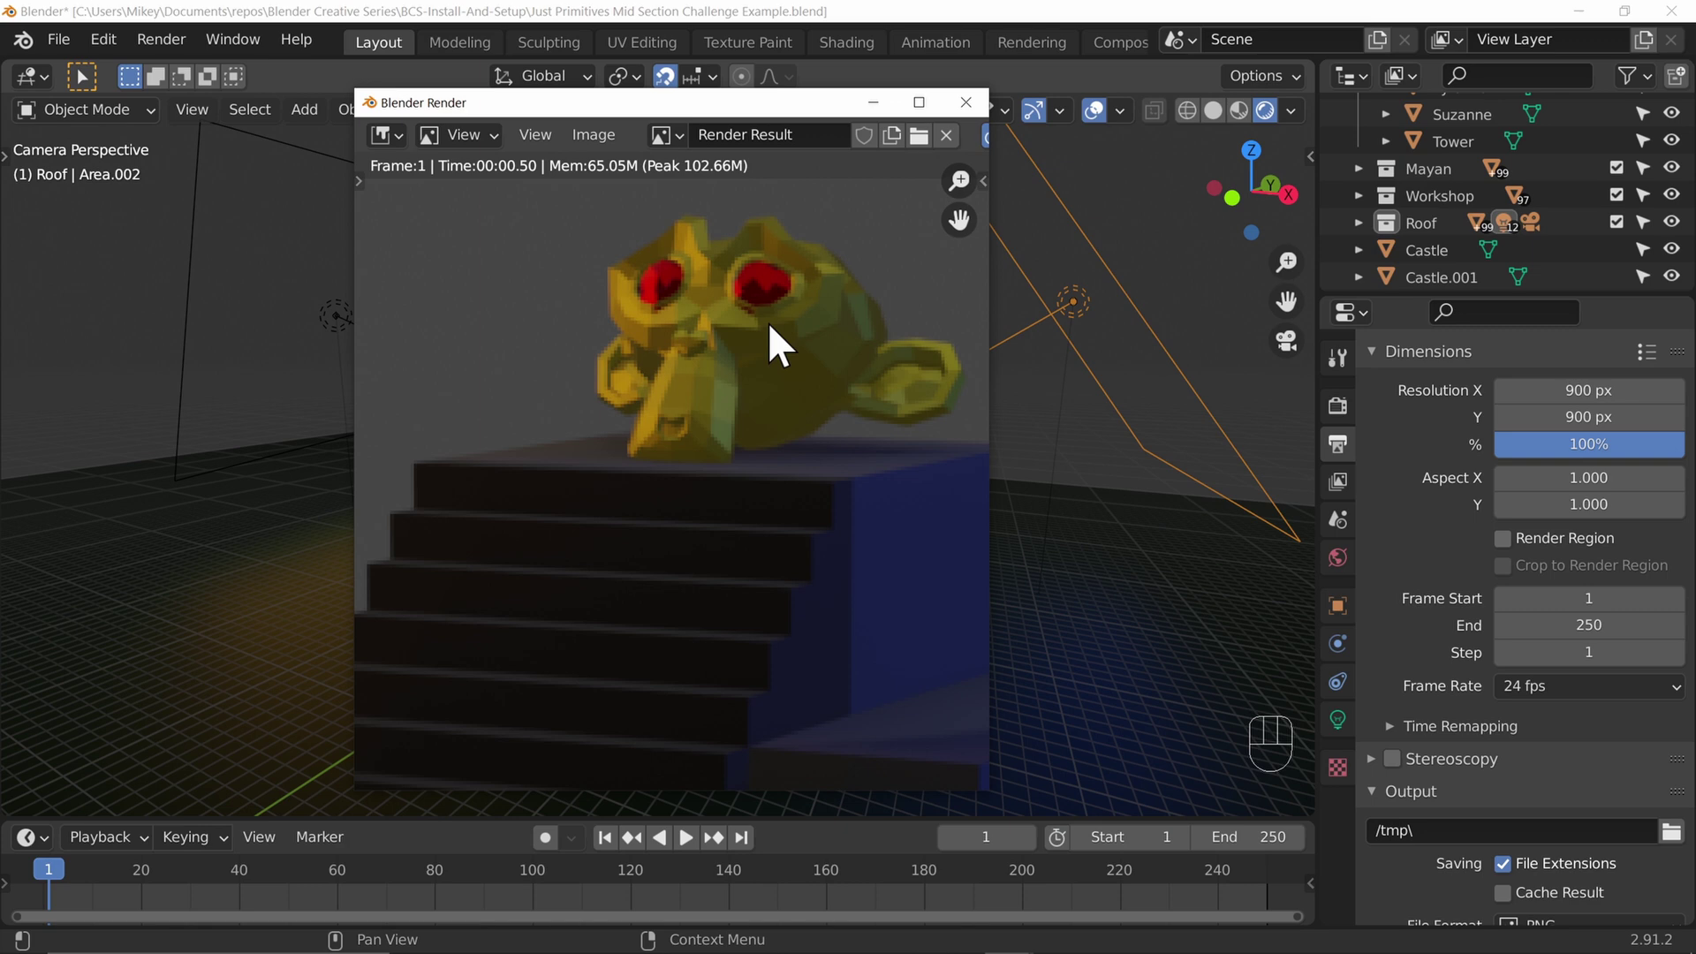
key(Escape)
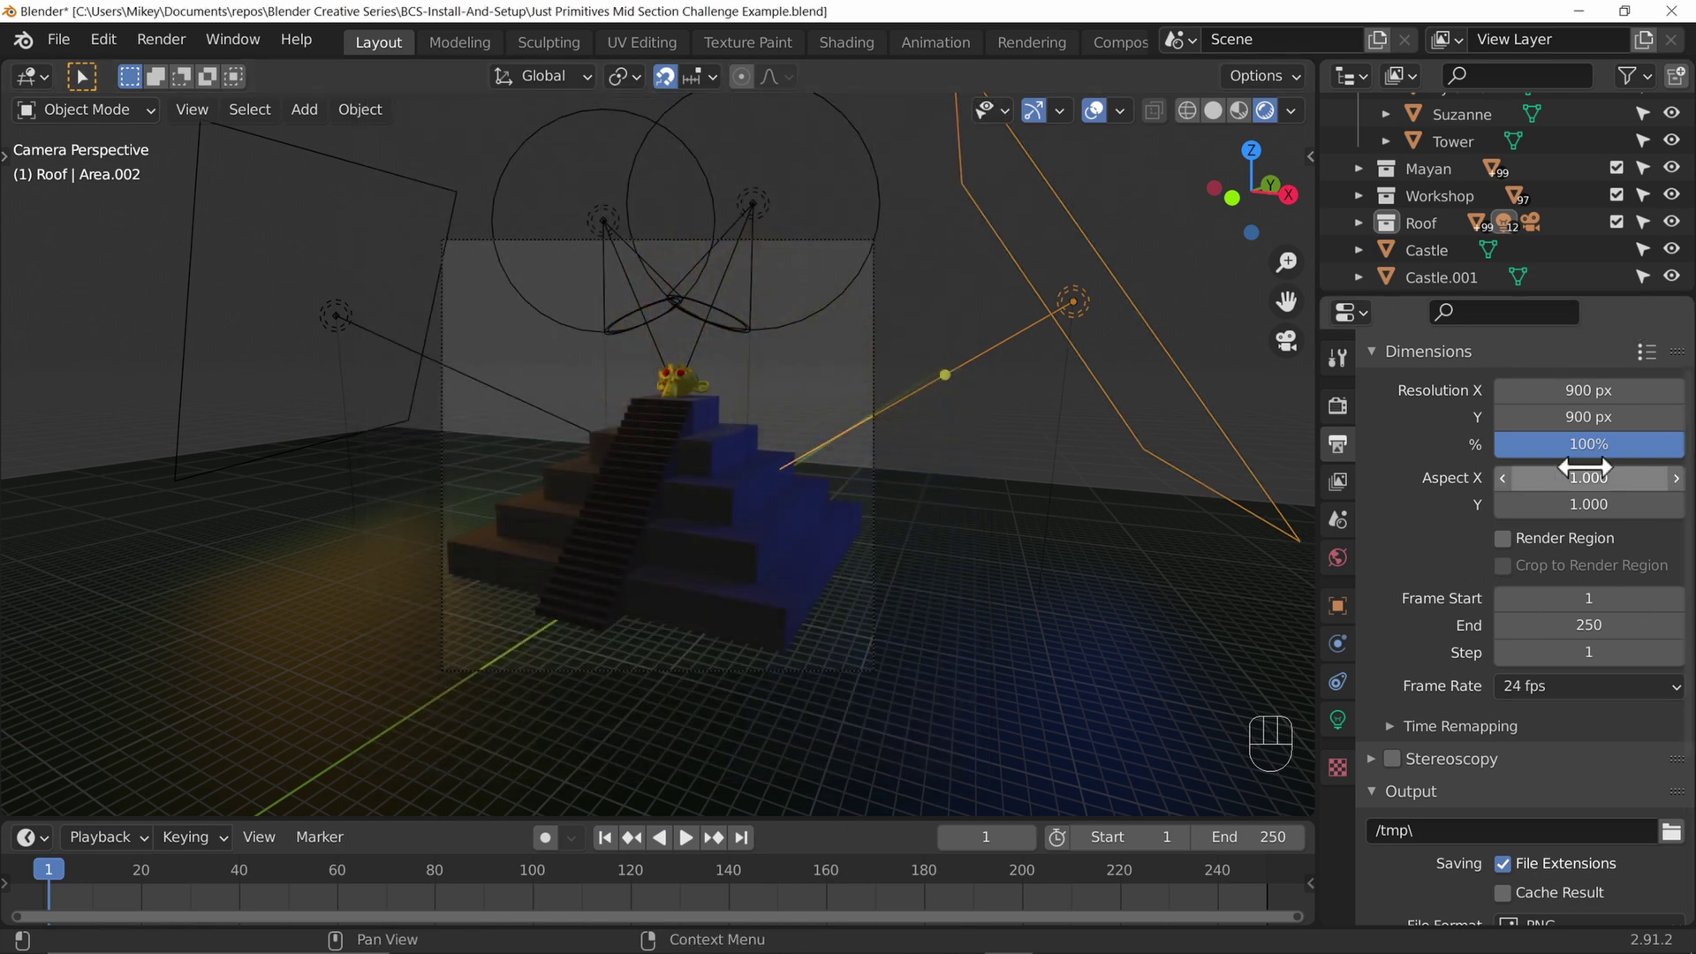
Enter 1920 for Resolution X and 1080 for Resolution Y.
click(1587, 390)
text(19)
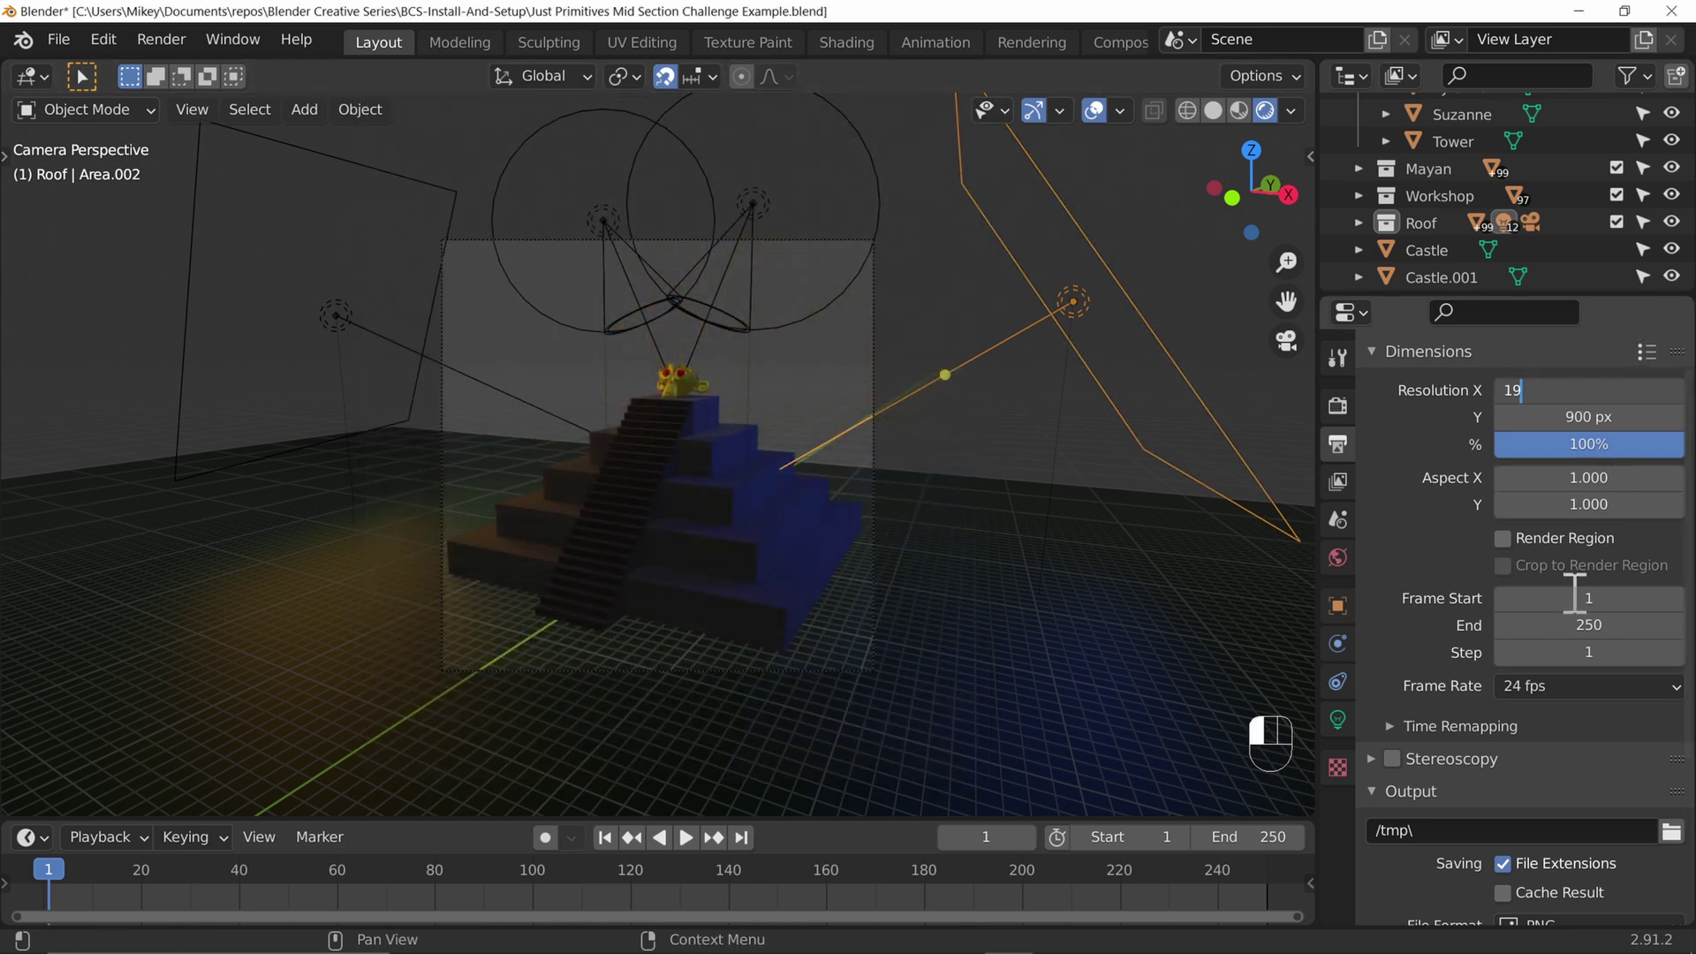
text(20)
key(Tab)
text(0)
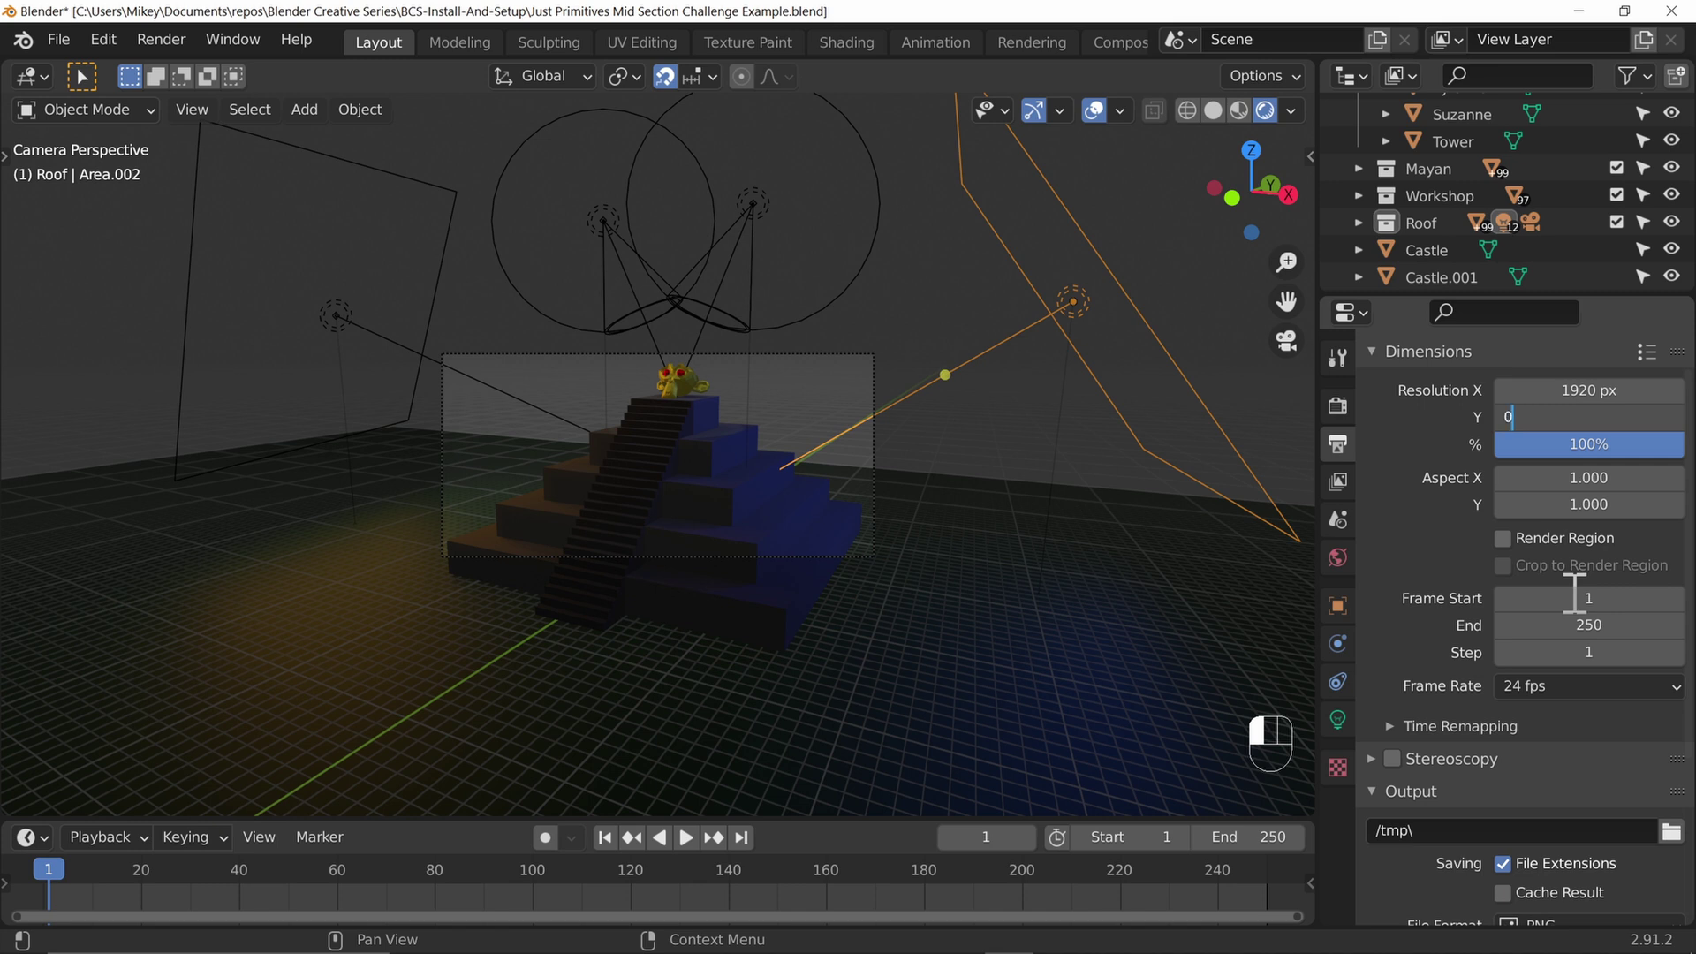
key(BackSpace)
text(1080)
key(Return)
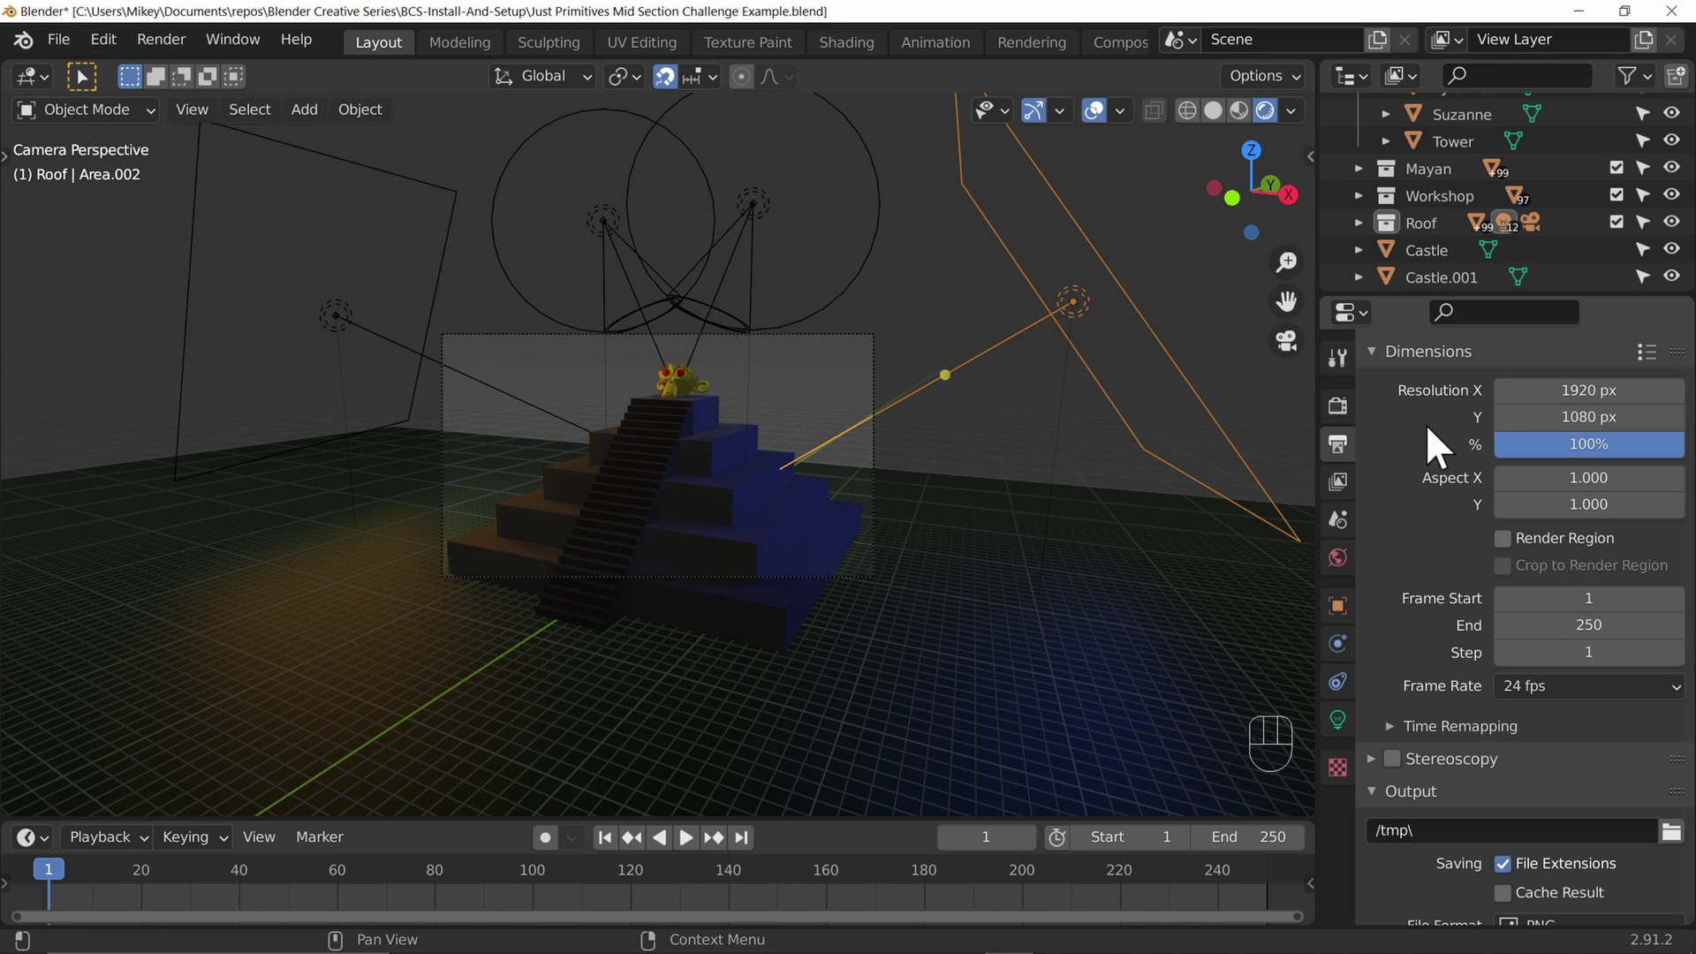
Reset both resolution fields to their default values from the right-click menu.
right_click(1585, 415)
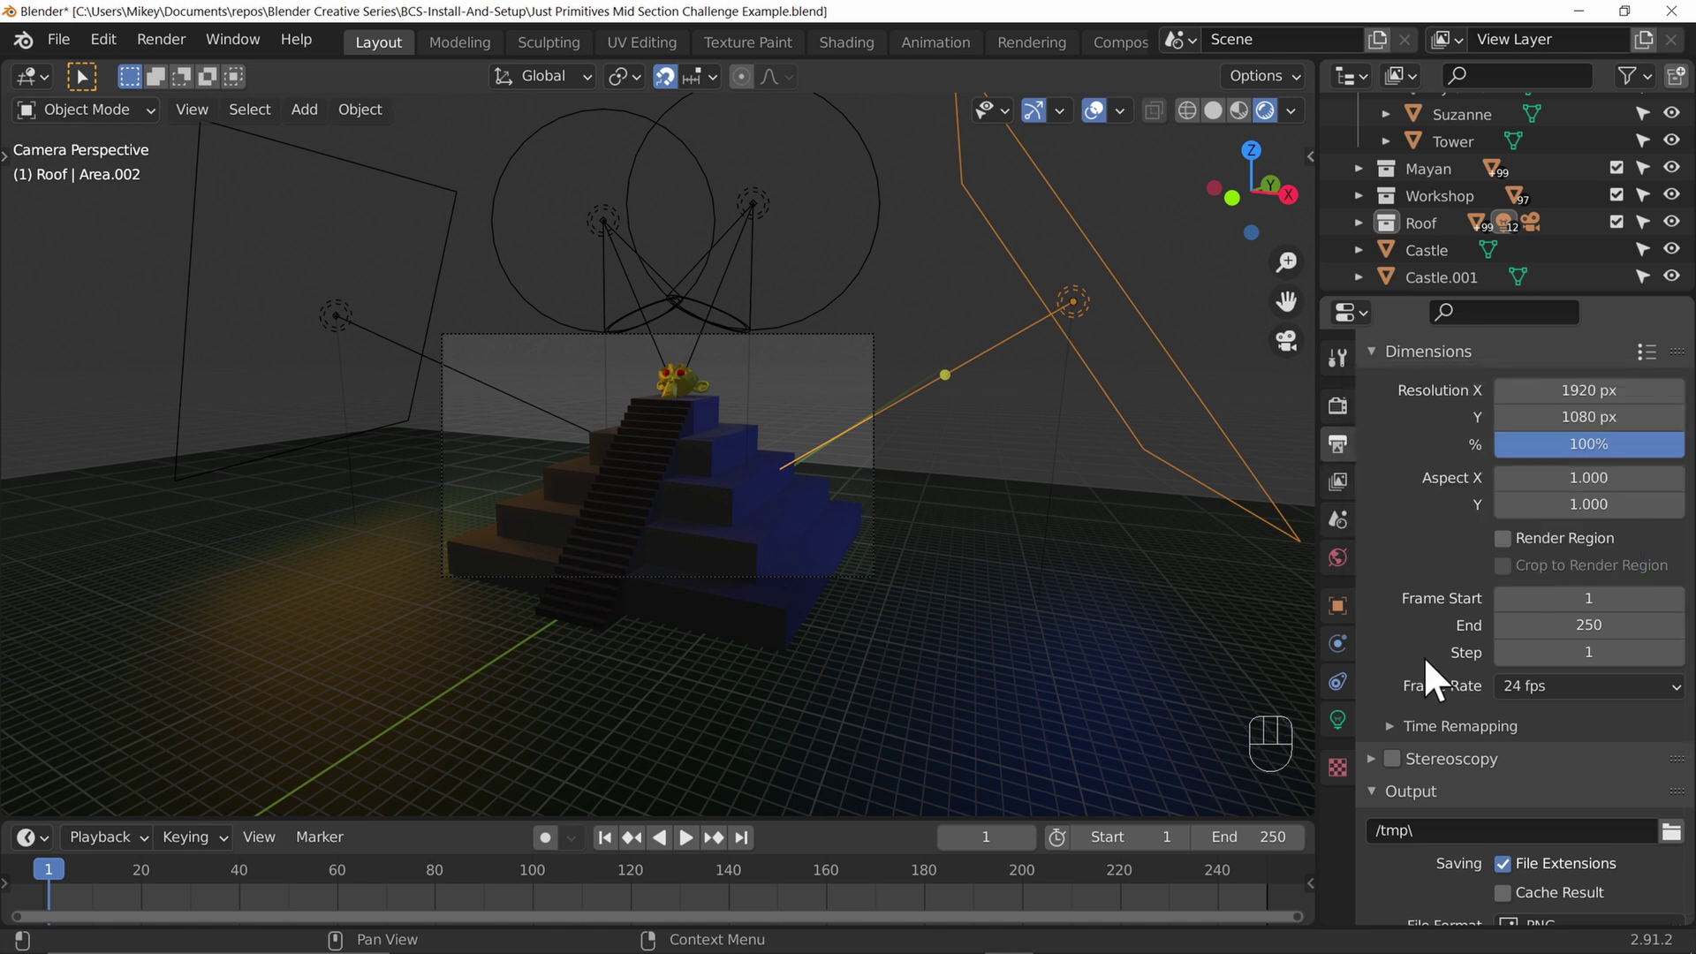
right_click(1564, 419)
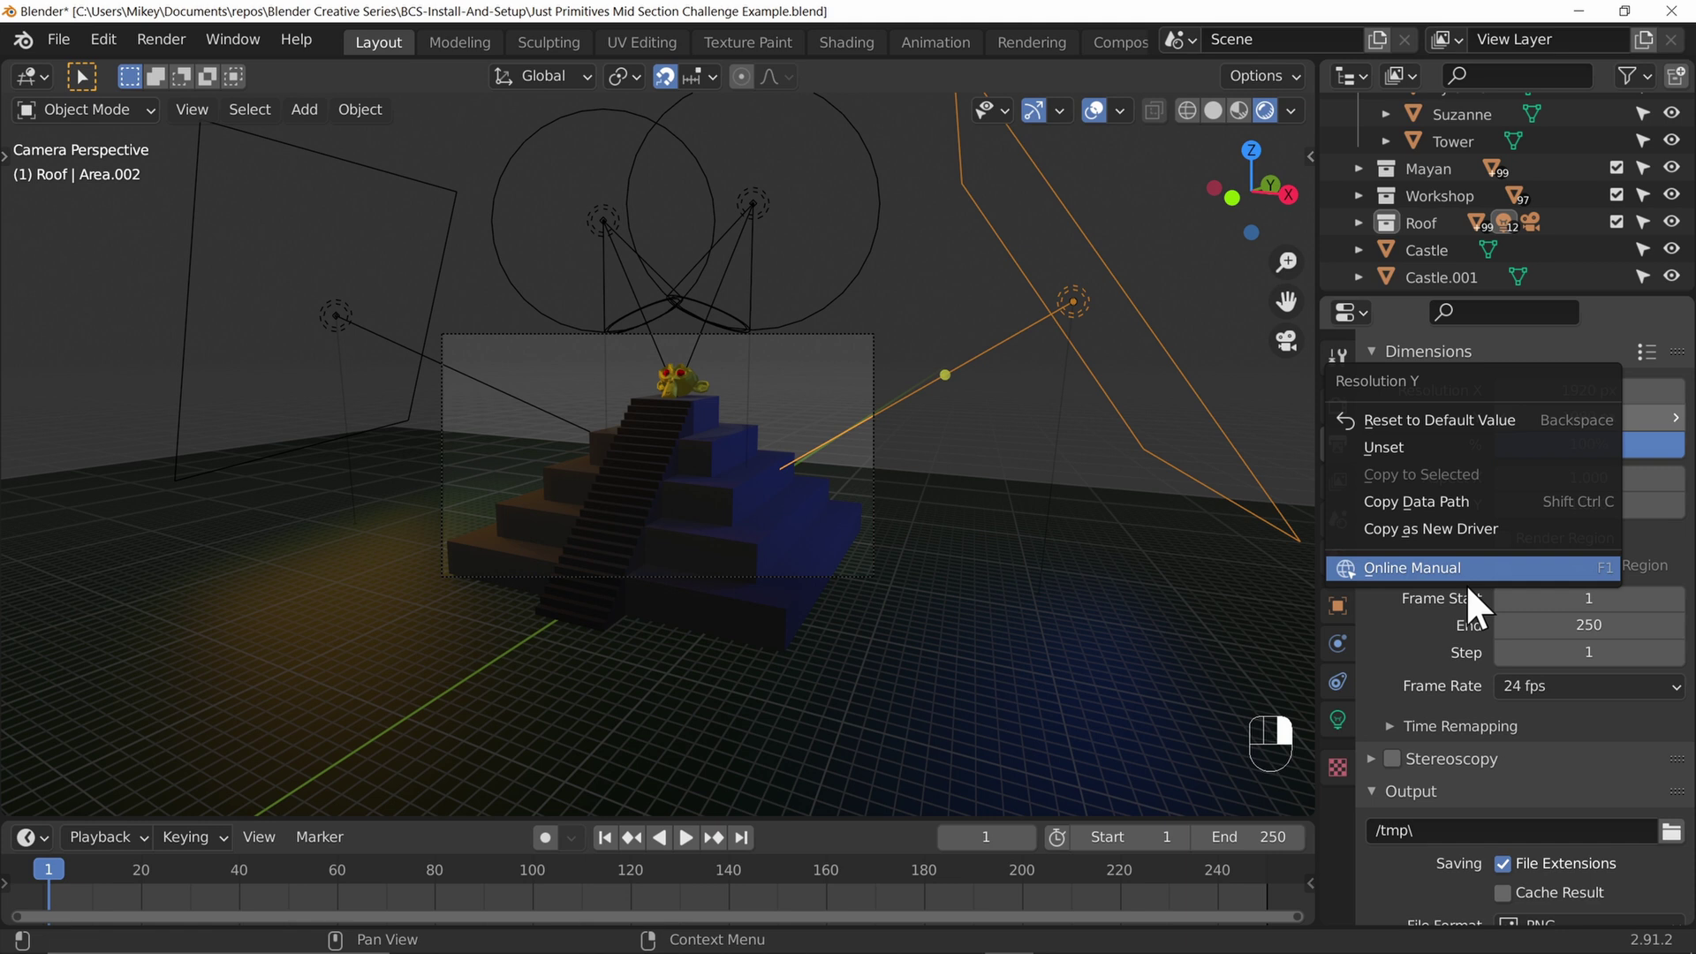
click(1477, 421)
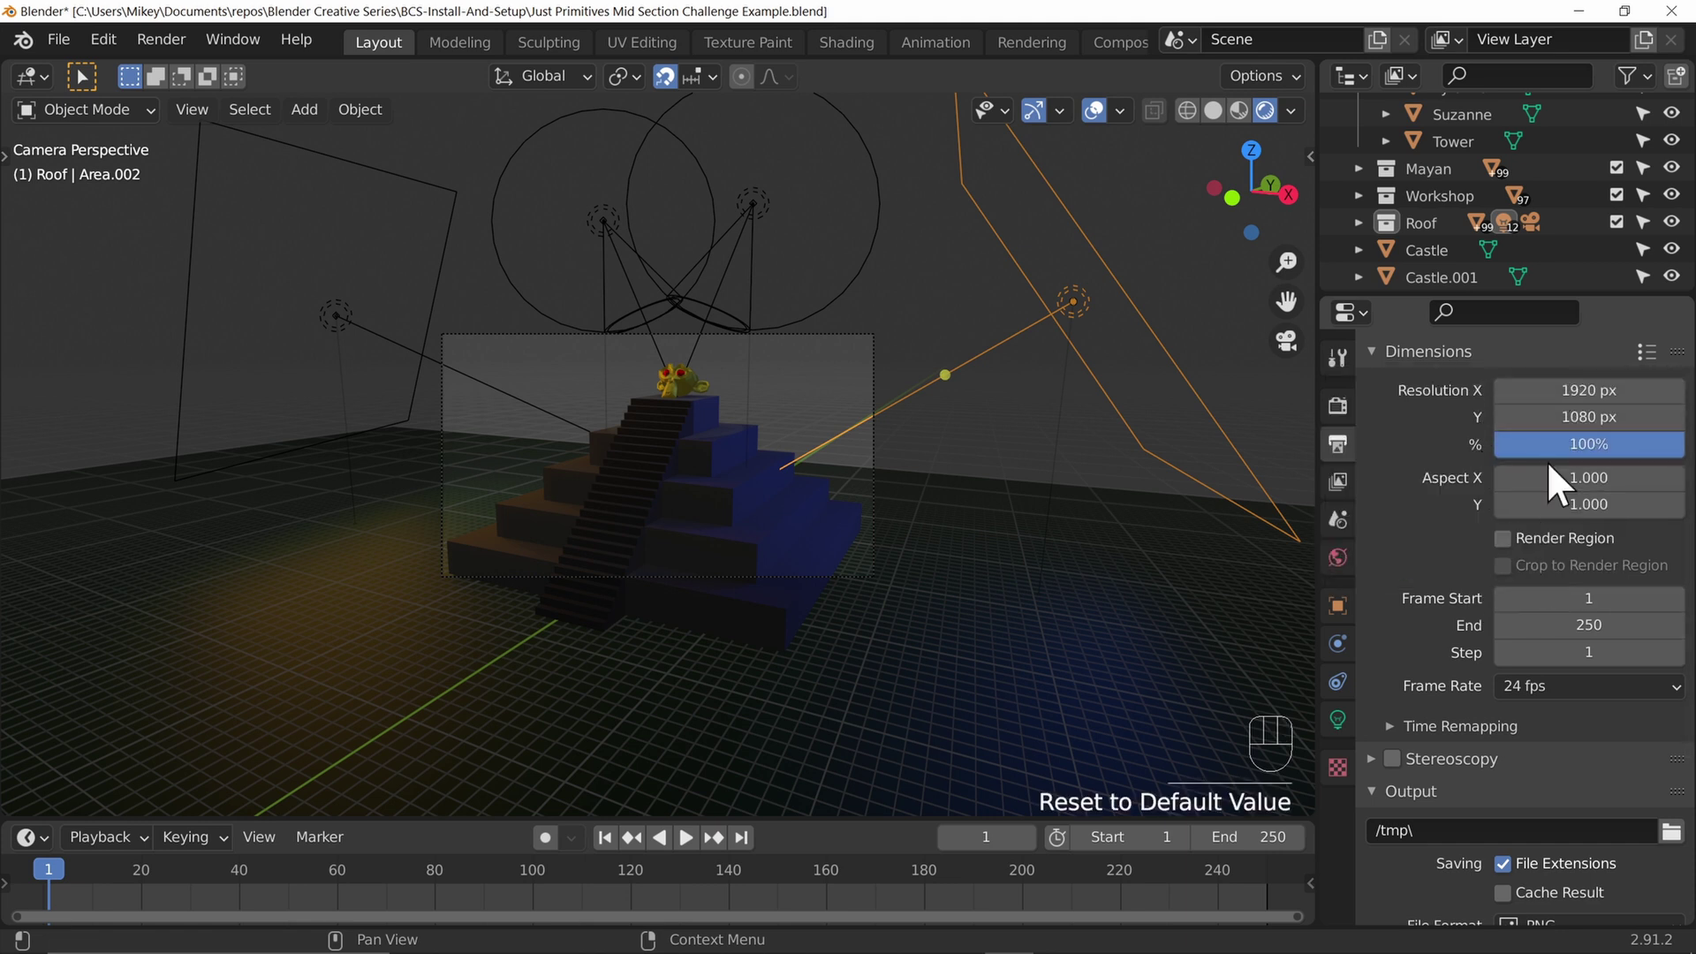
right_click(1513, 386)
click(1507, 384)
scroll(1423, 543, down, 3)
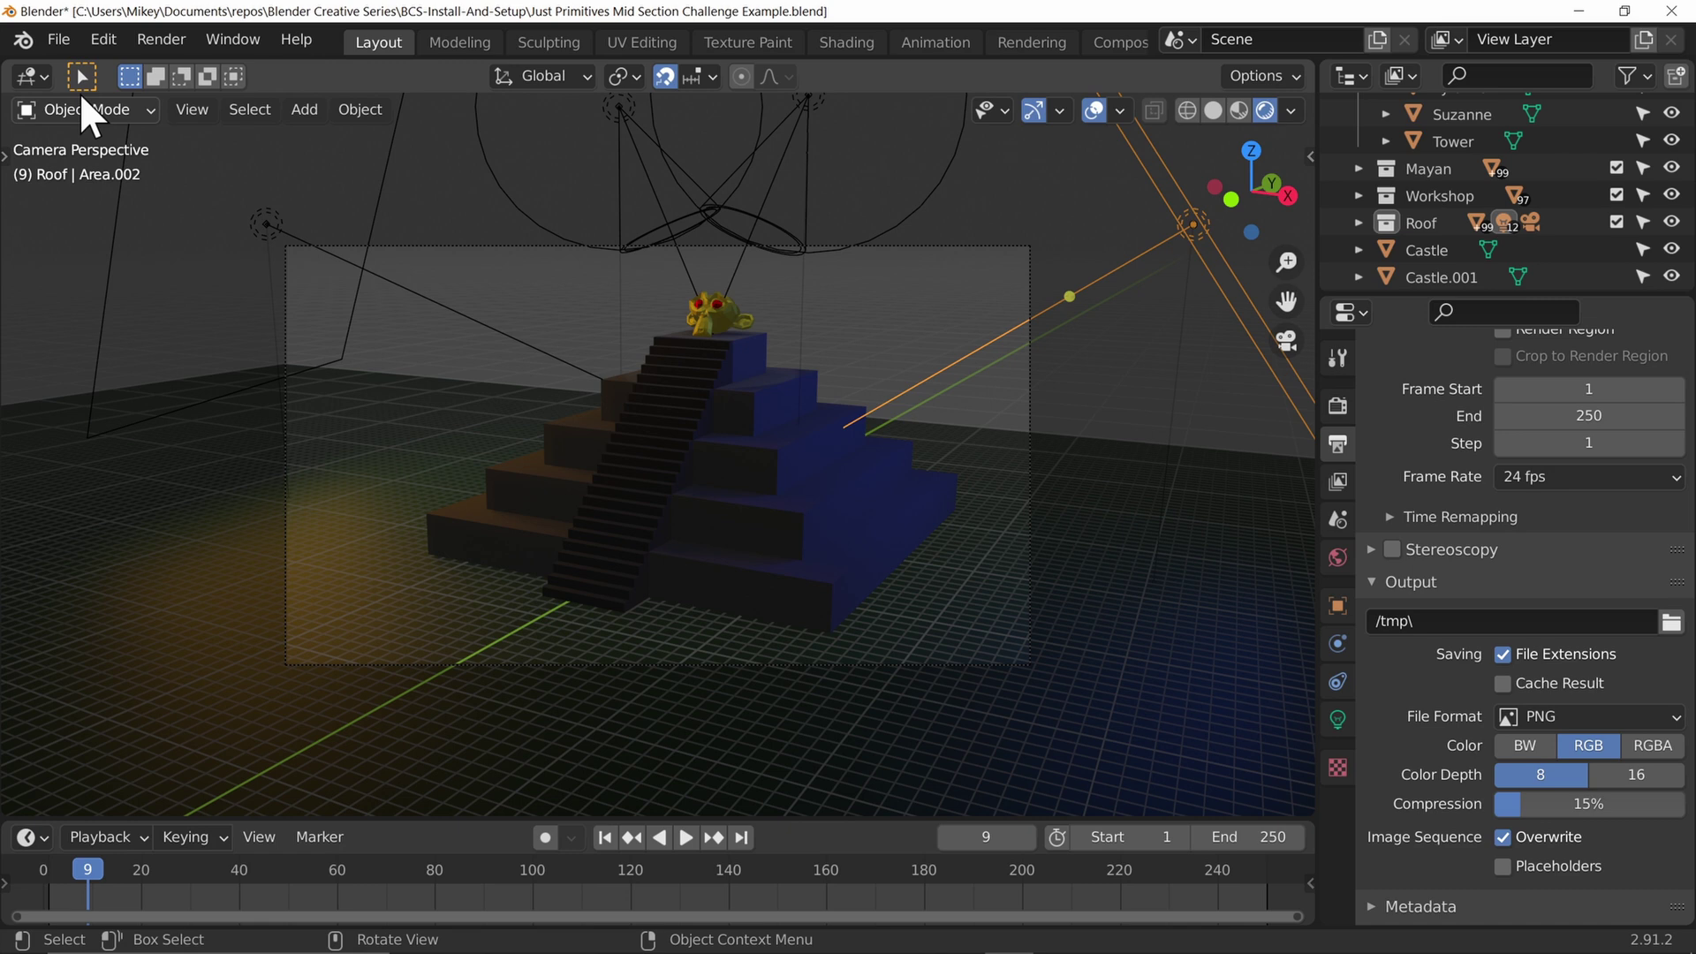
click(104, 40)
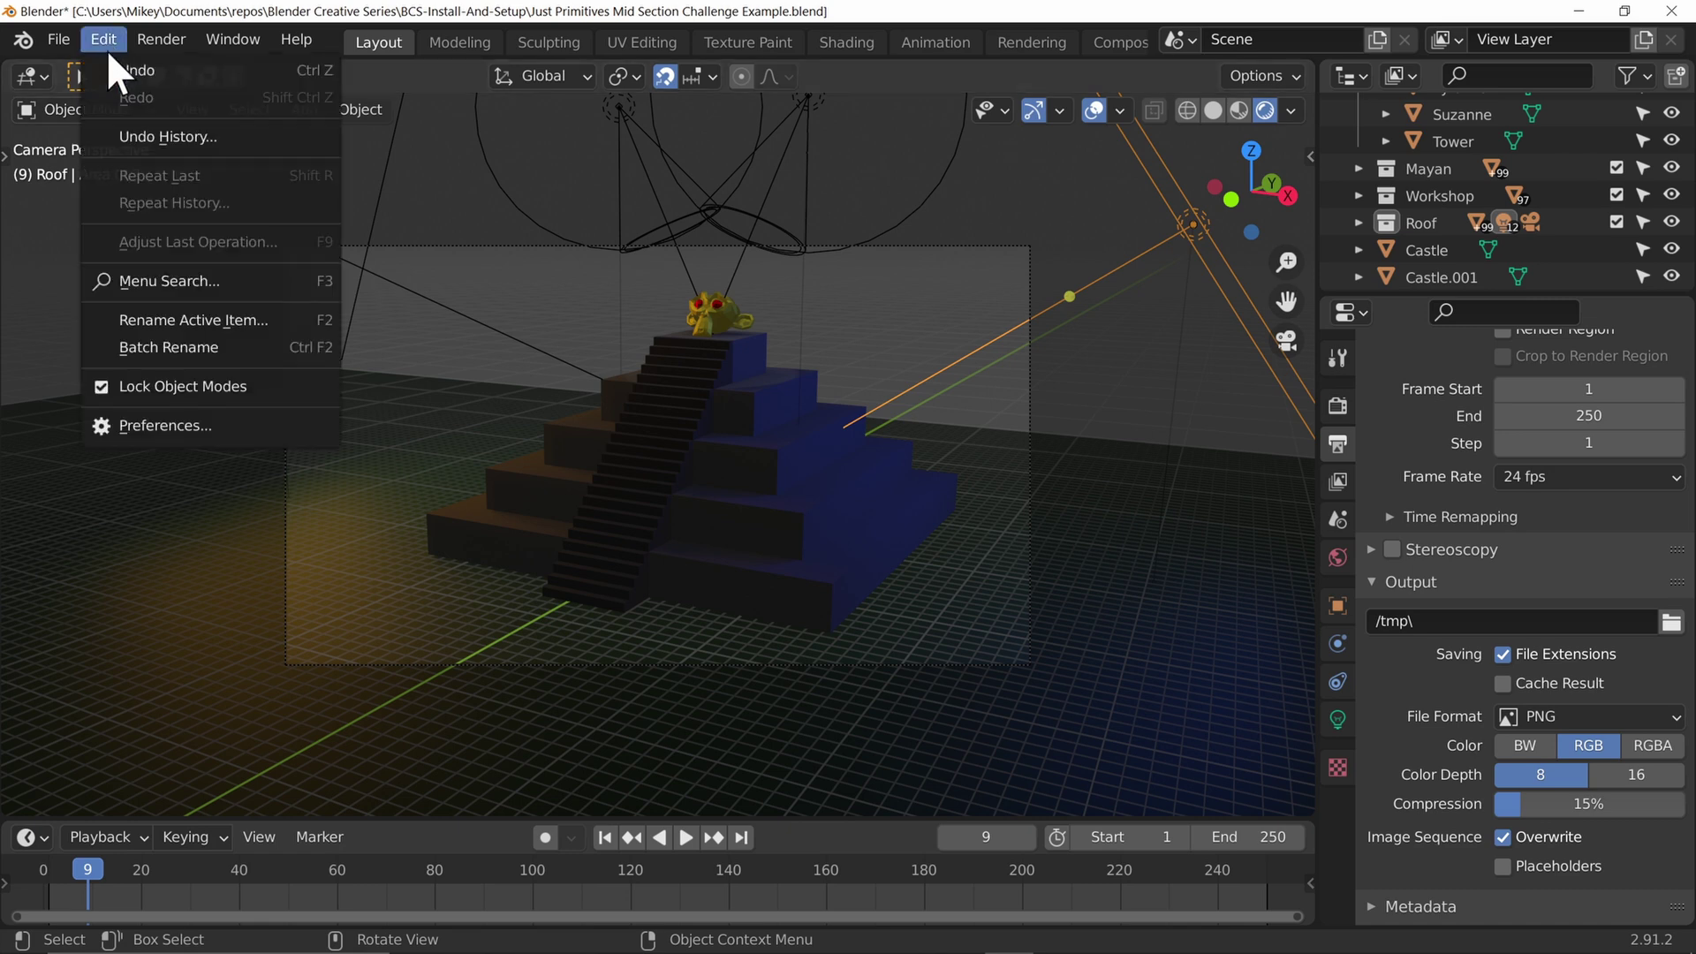
click(162, 428)
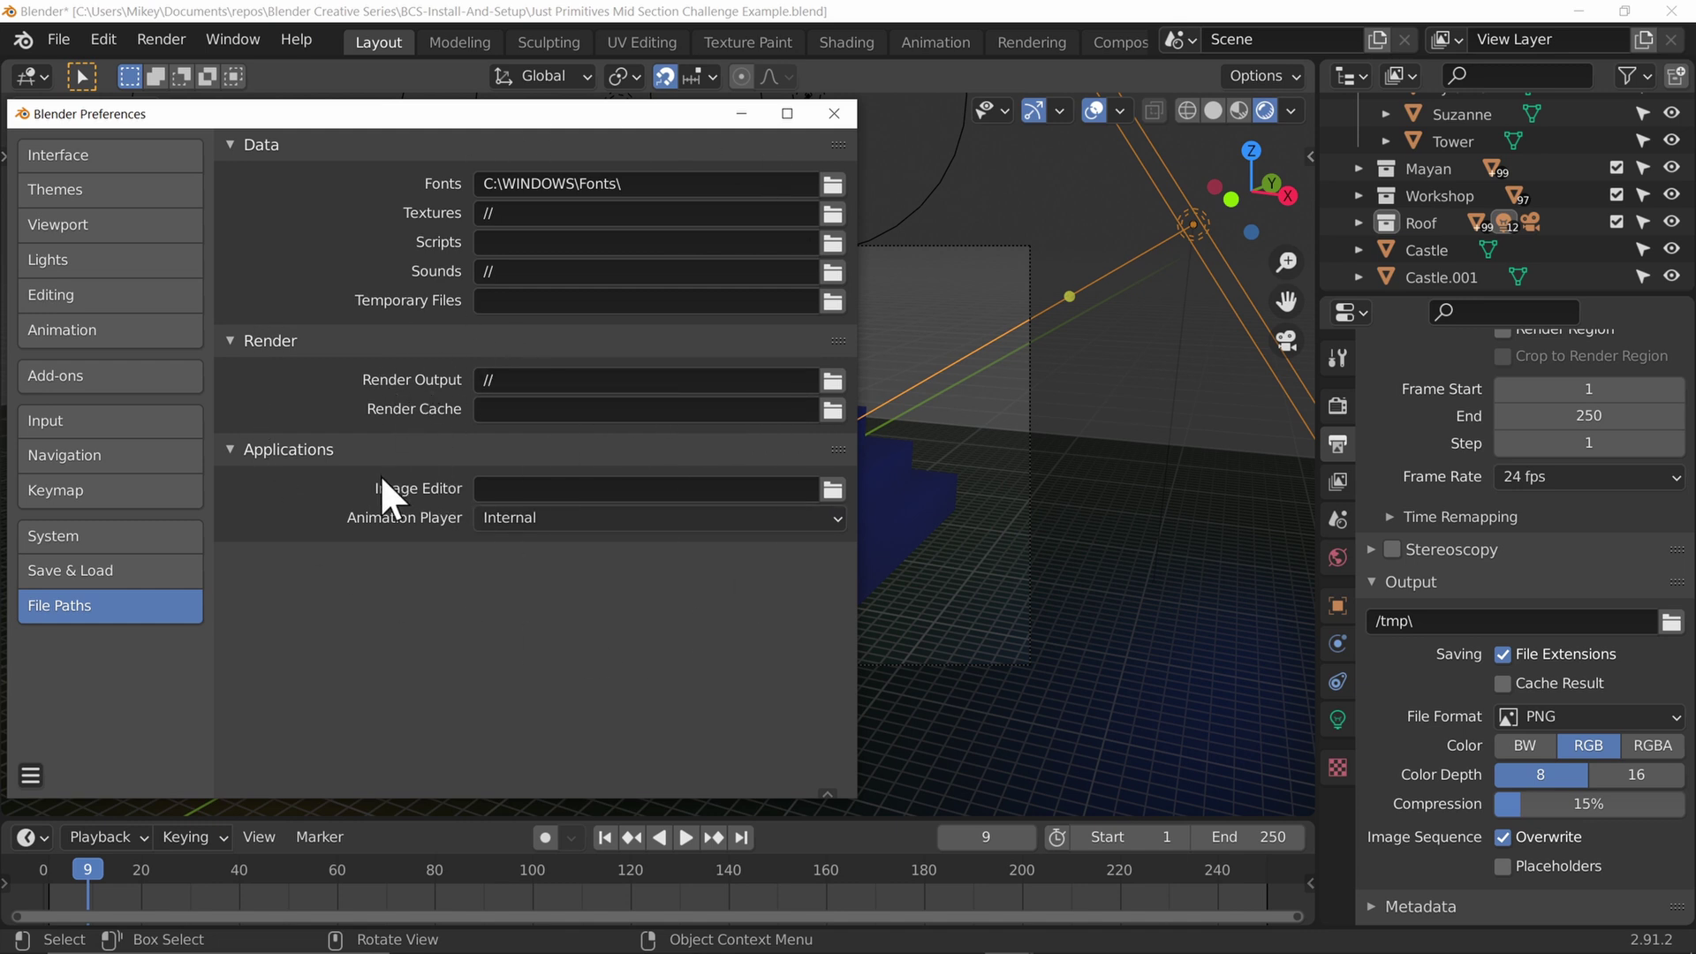
click(835, 115)
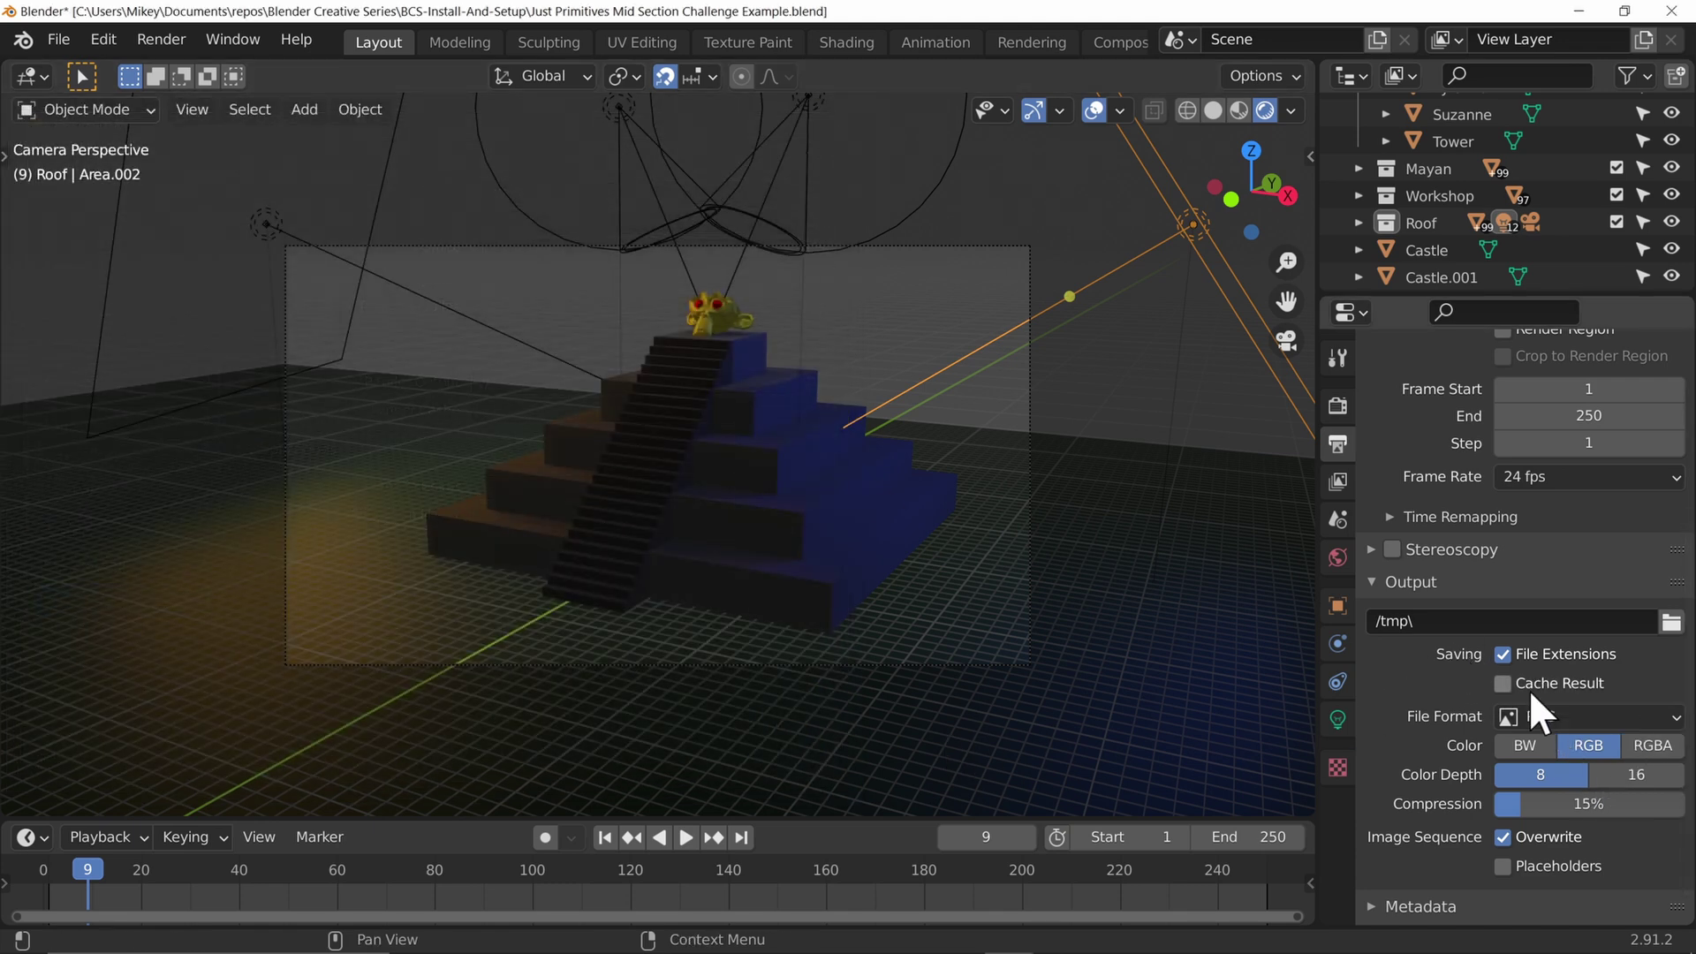
Change the output File Format from PNG to JPEG.
click(1578, 718)
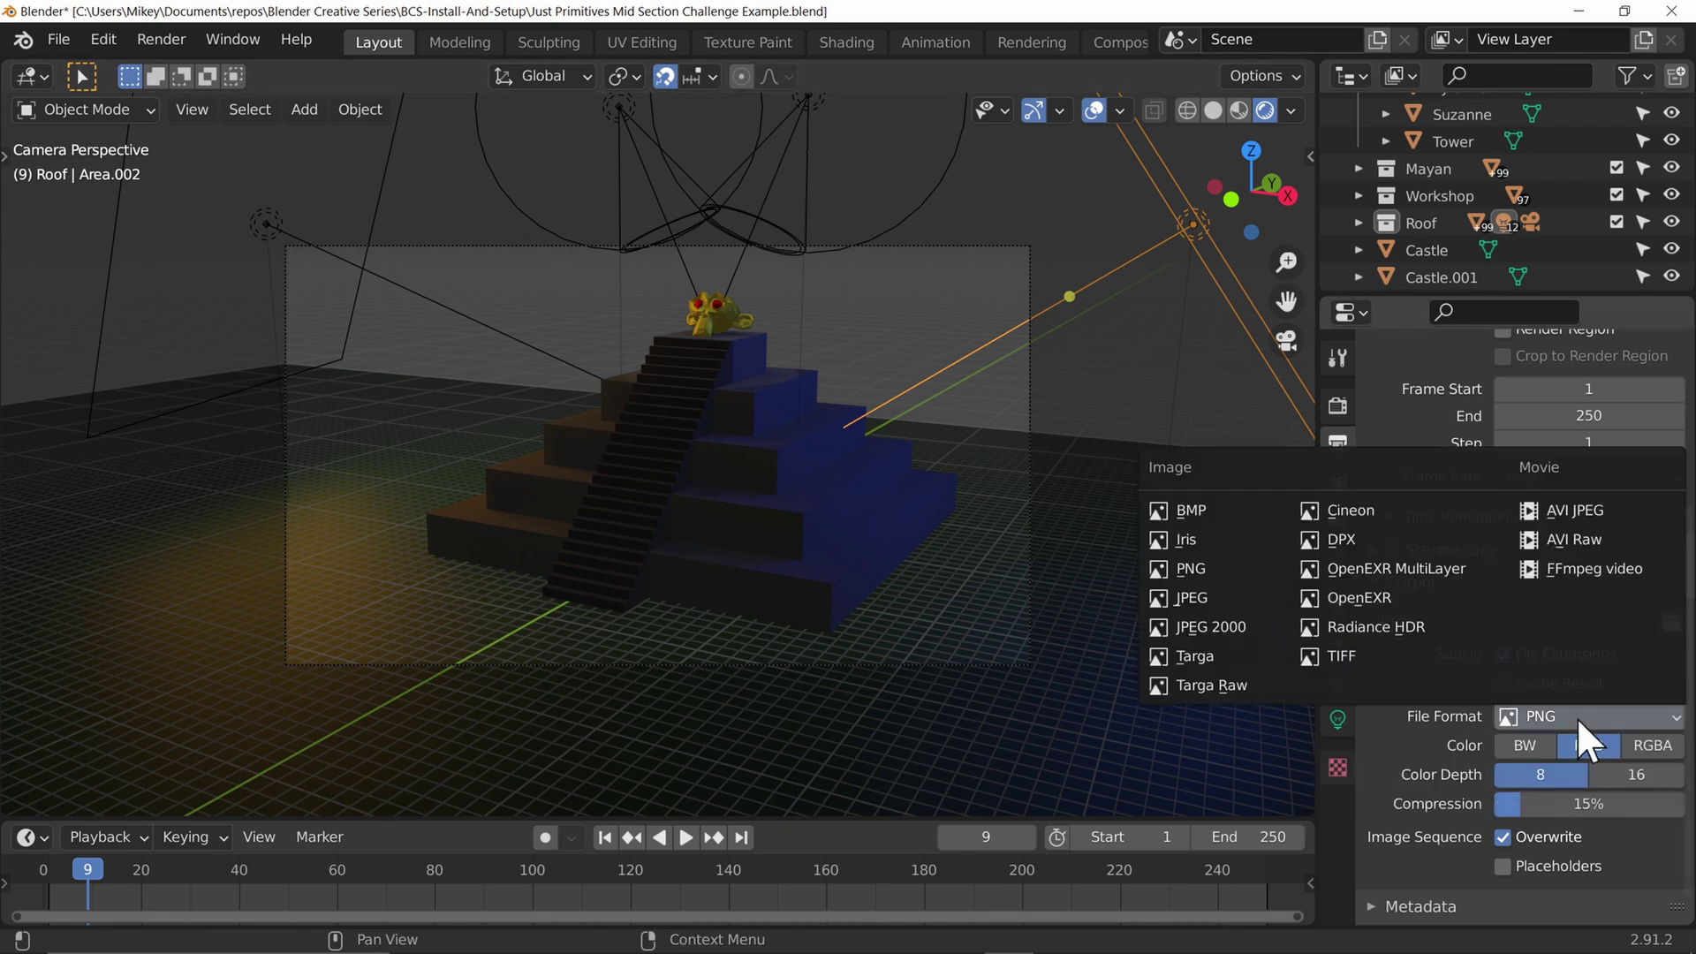
click(1212, 599)
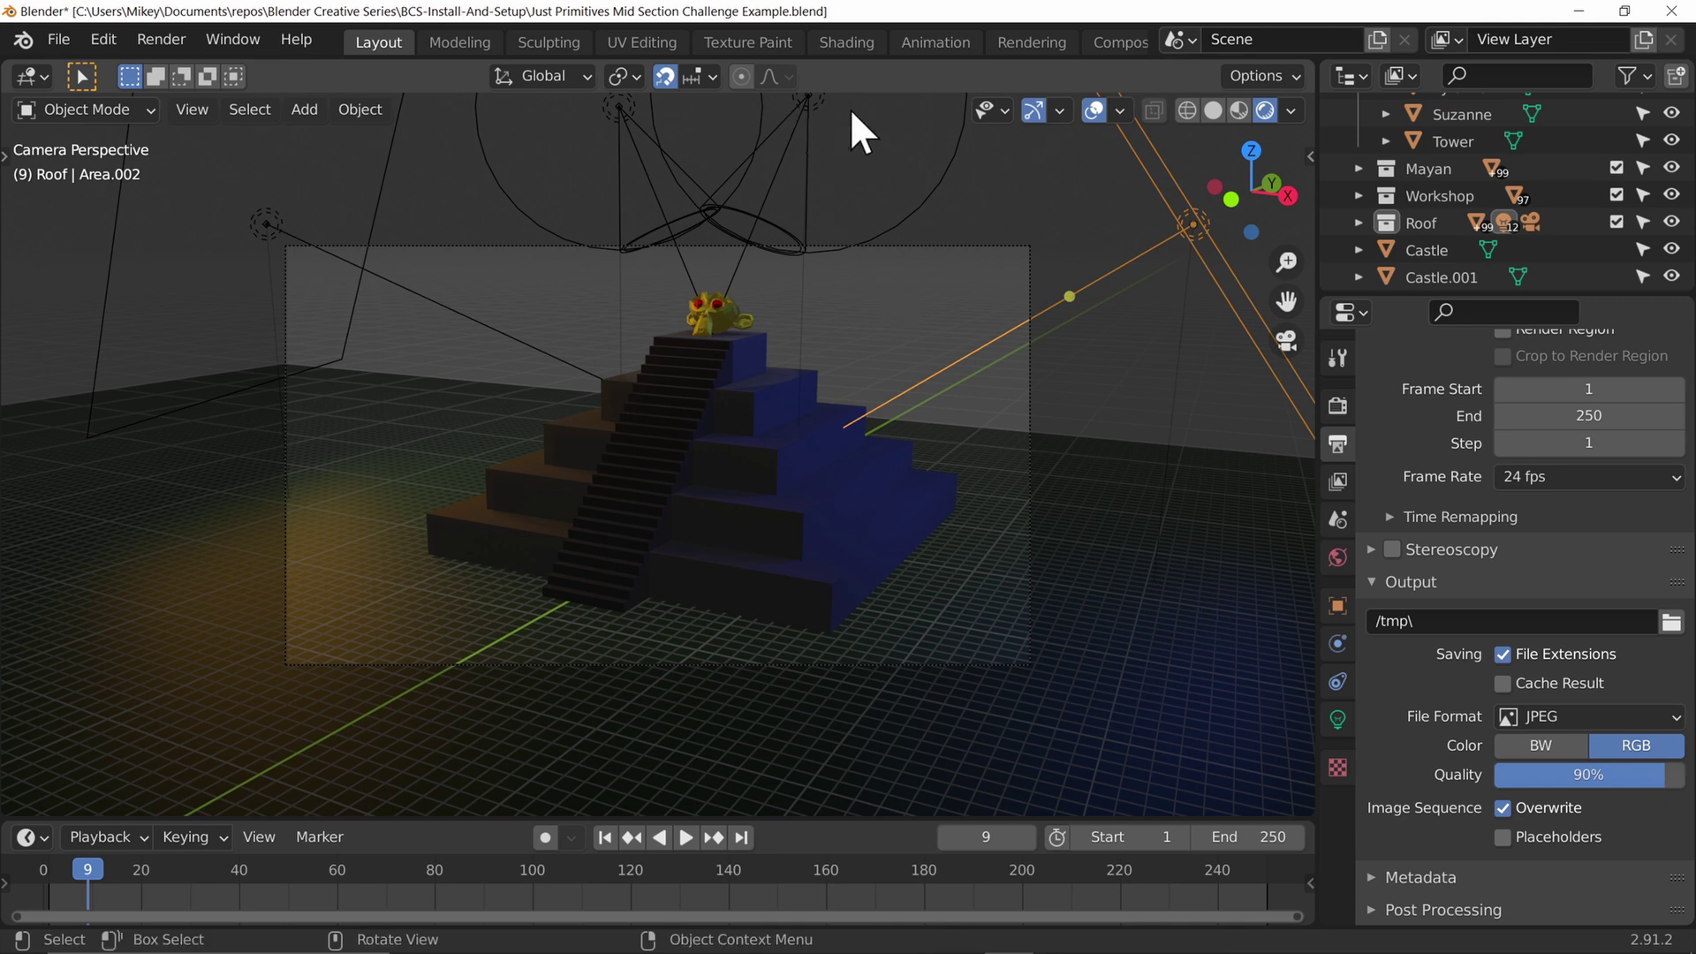
Render the current frame and choose the existing Mayan.jpg in the save browser.
key(F12)
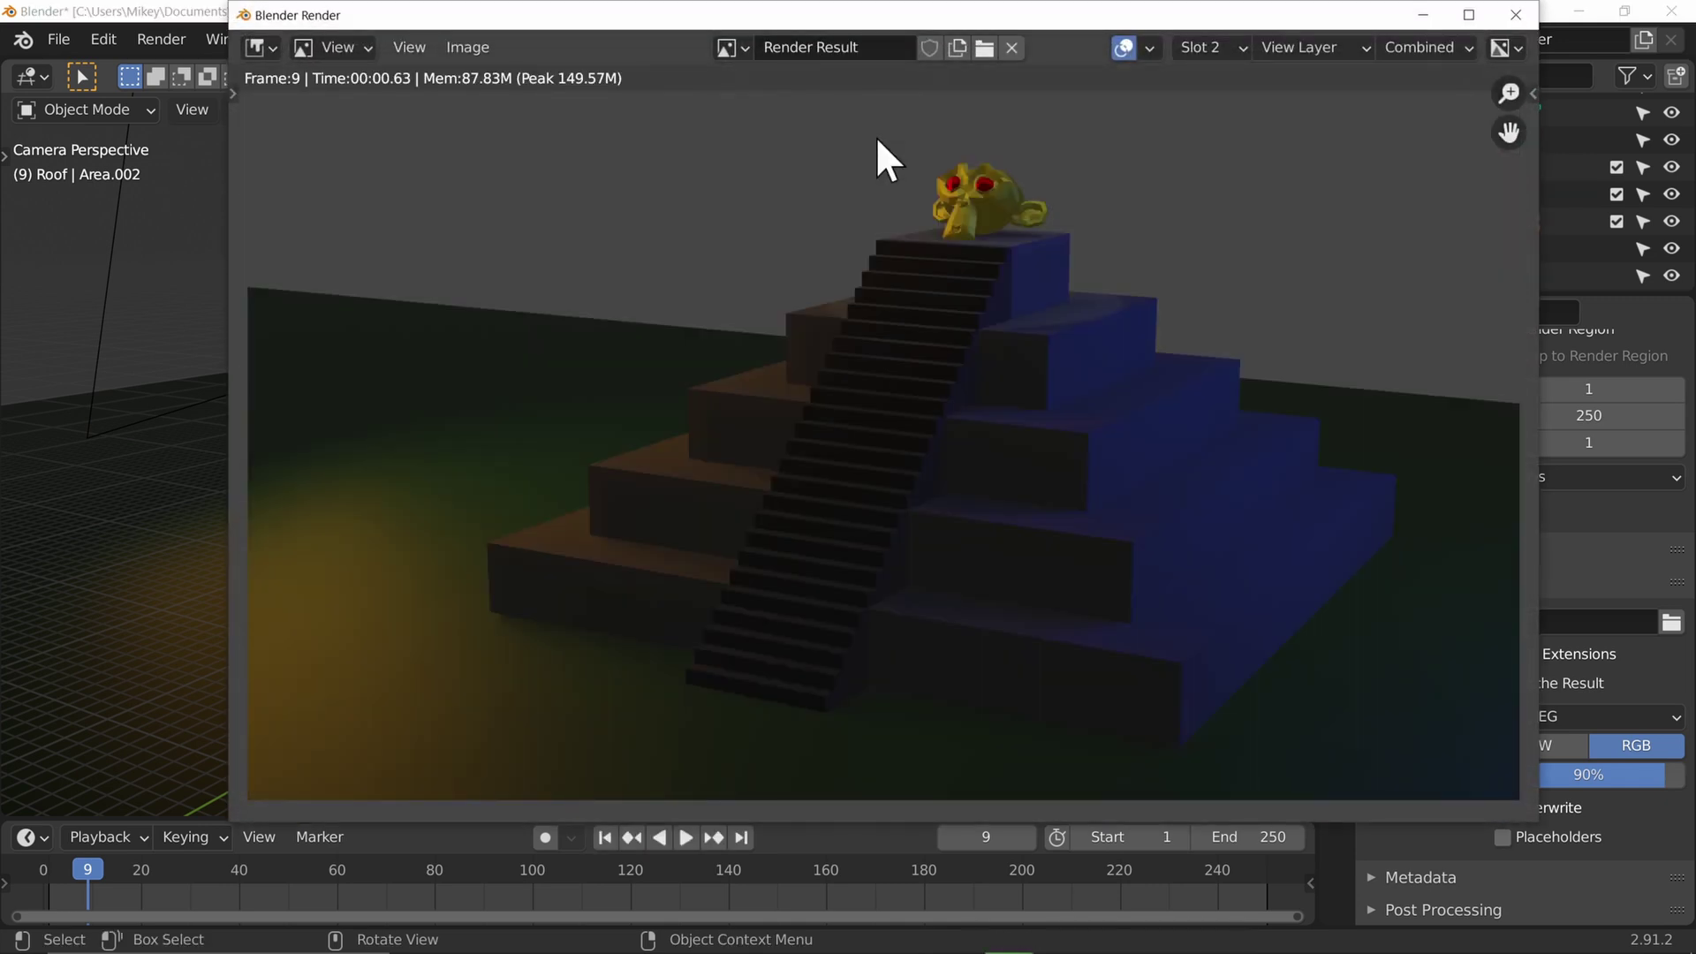
click(470, 45)
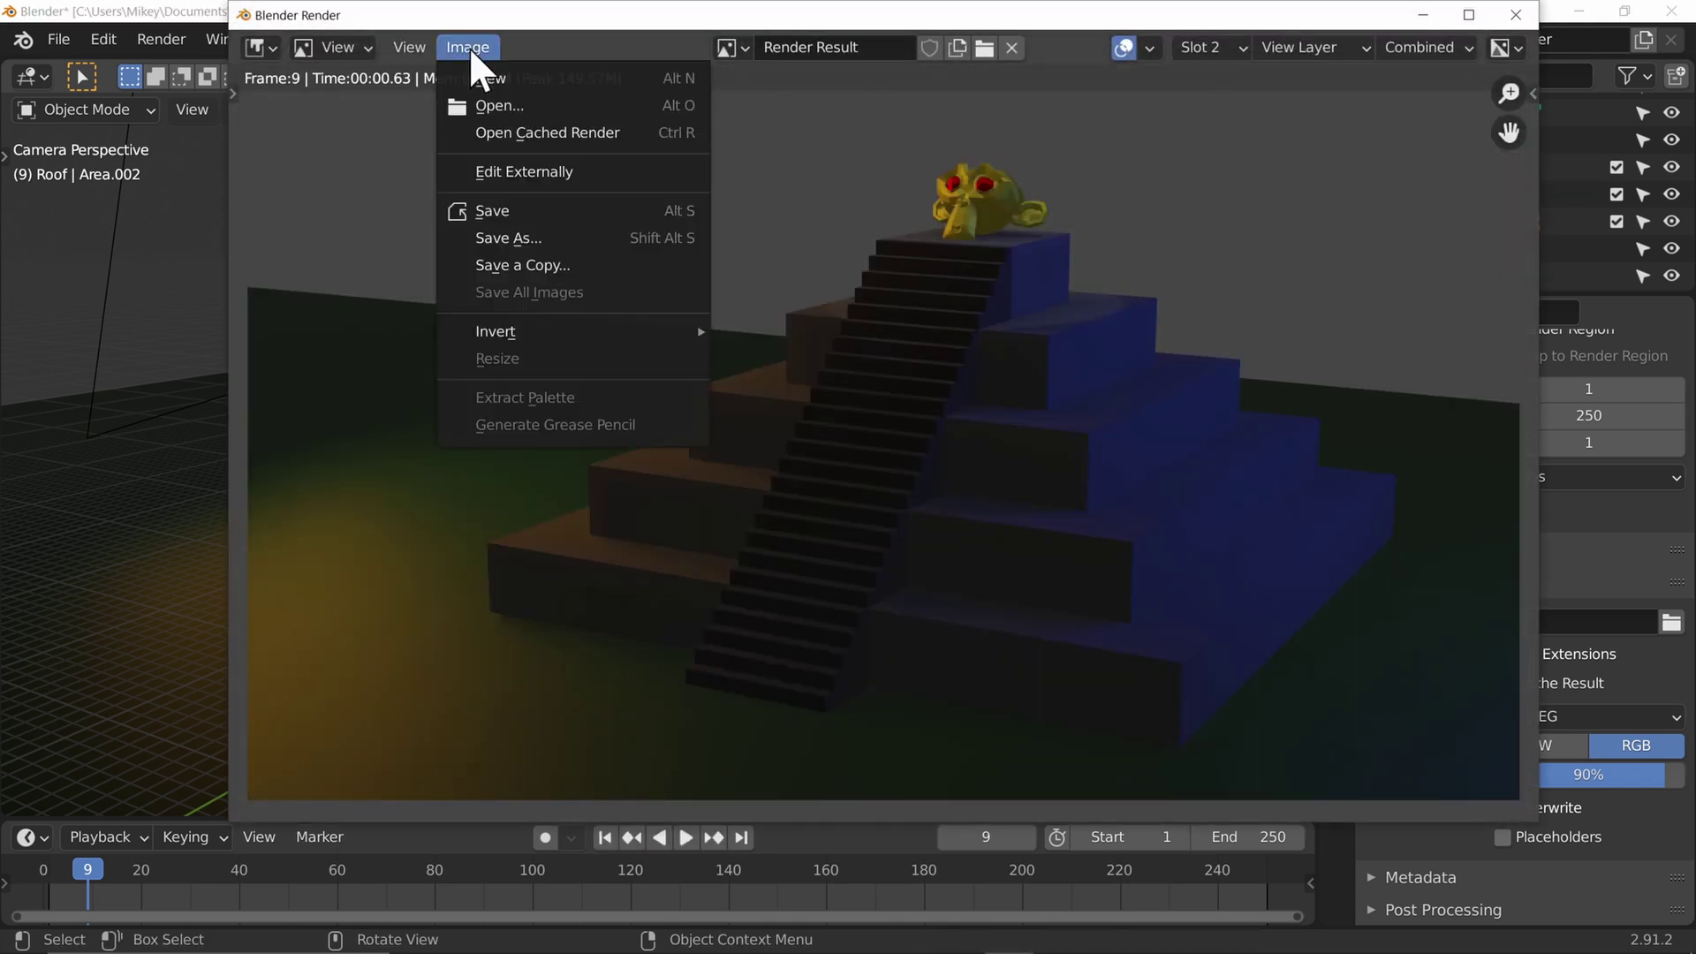
click(539, 210)
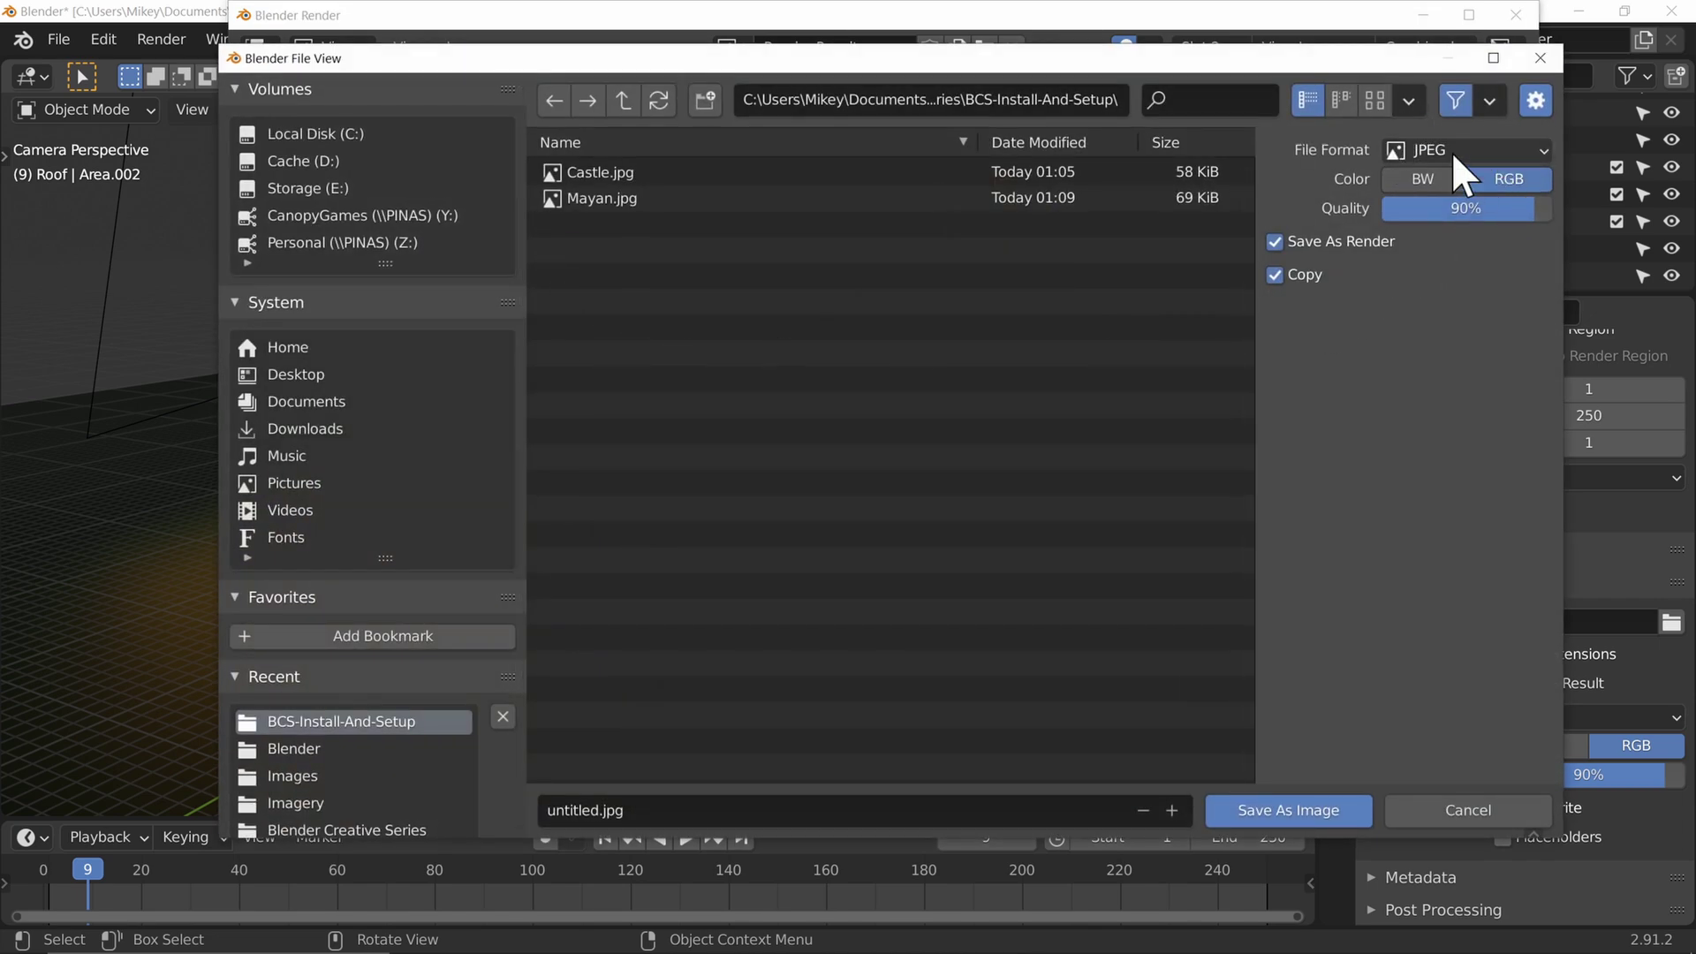
click(577, 810)
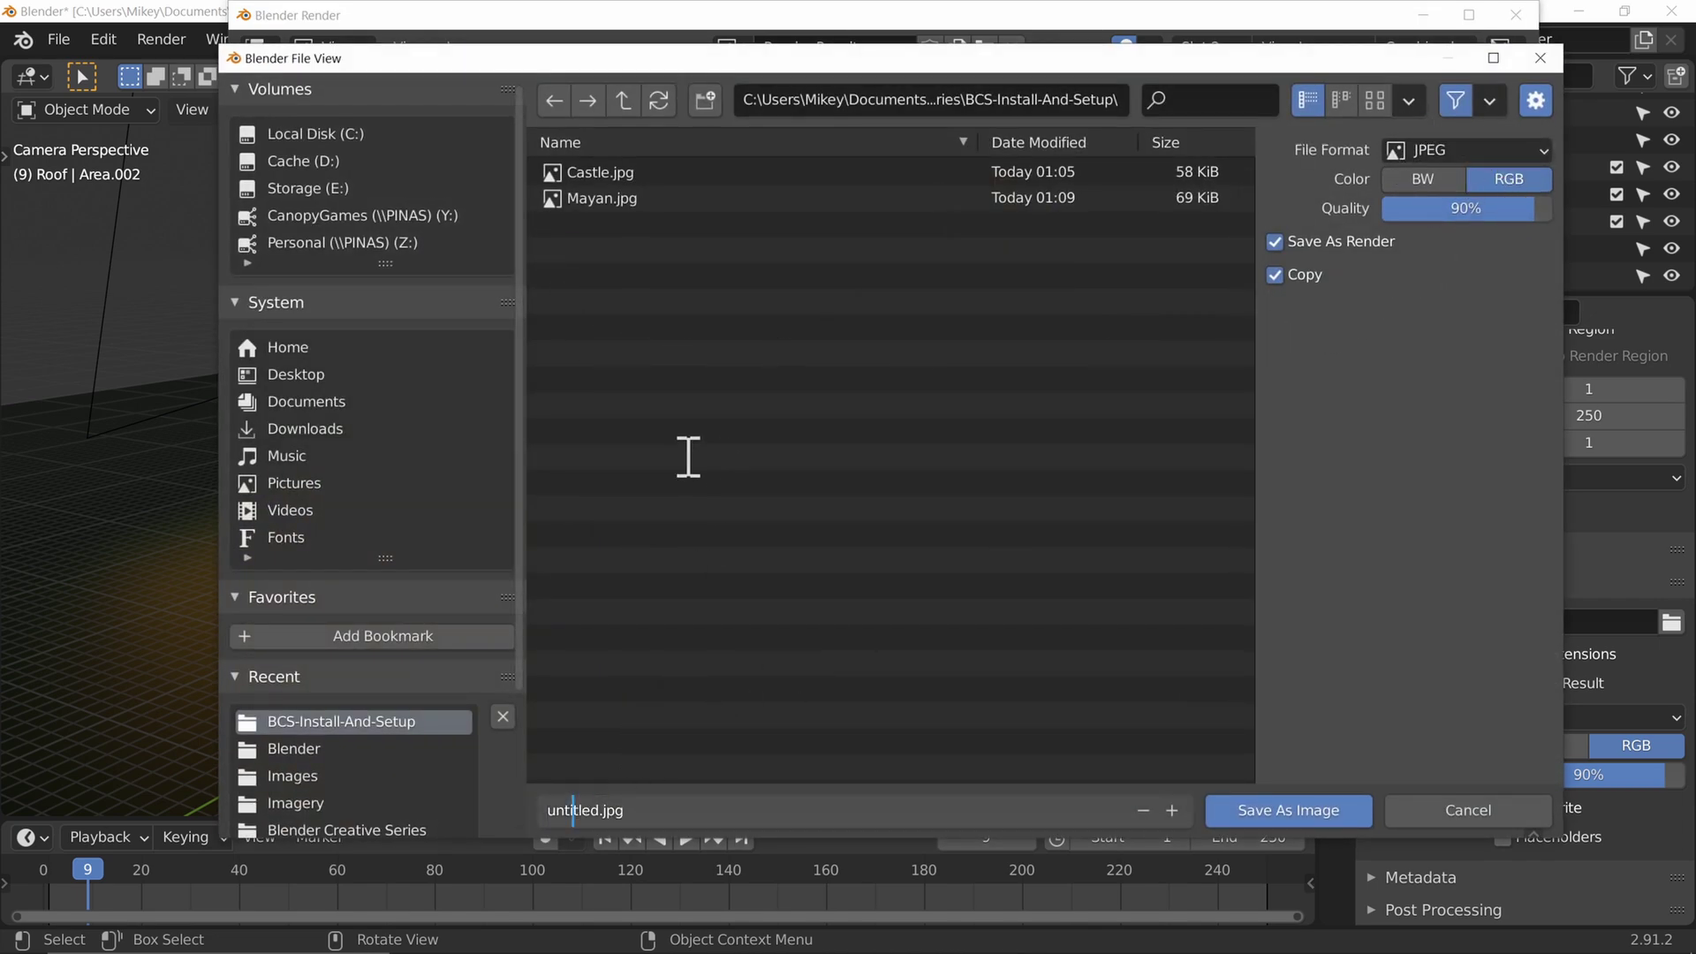
click(604, 214)
click(602, 198)
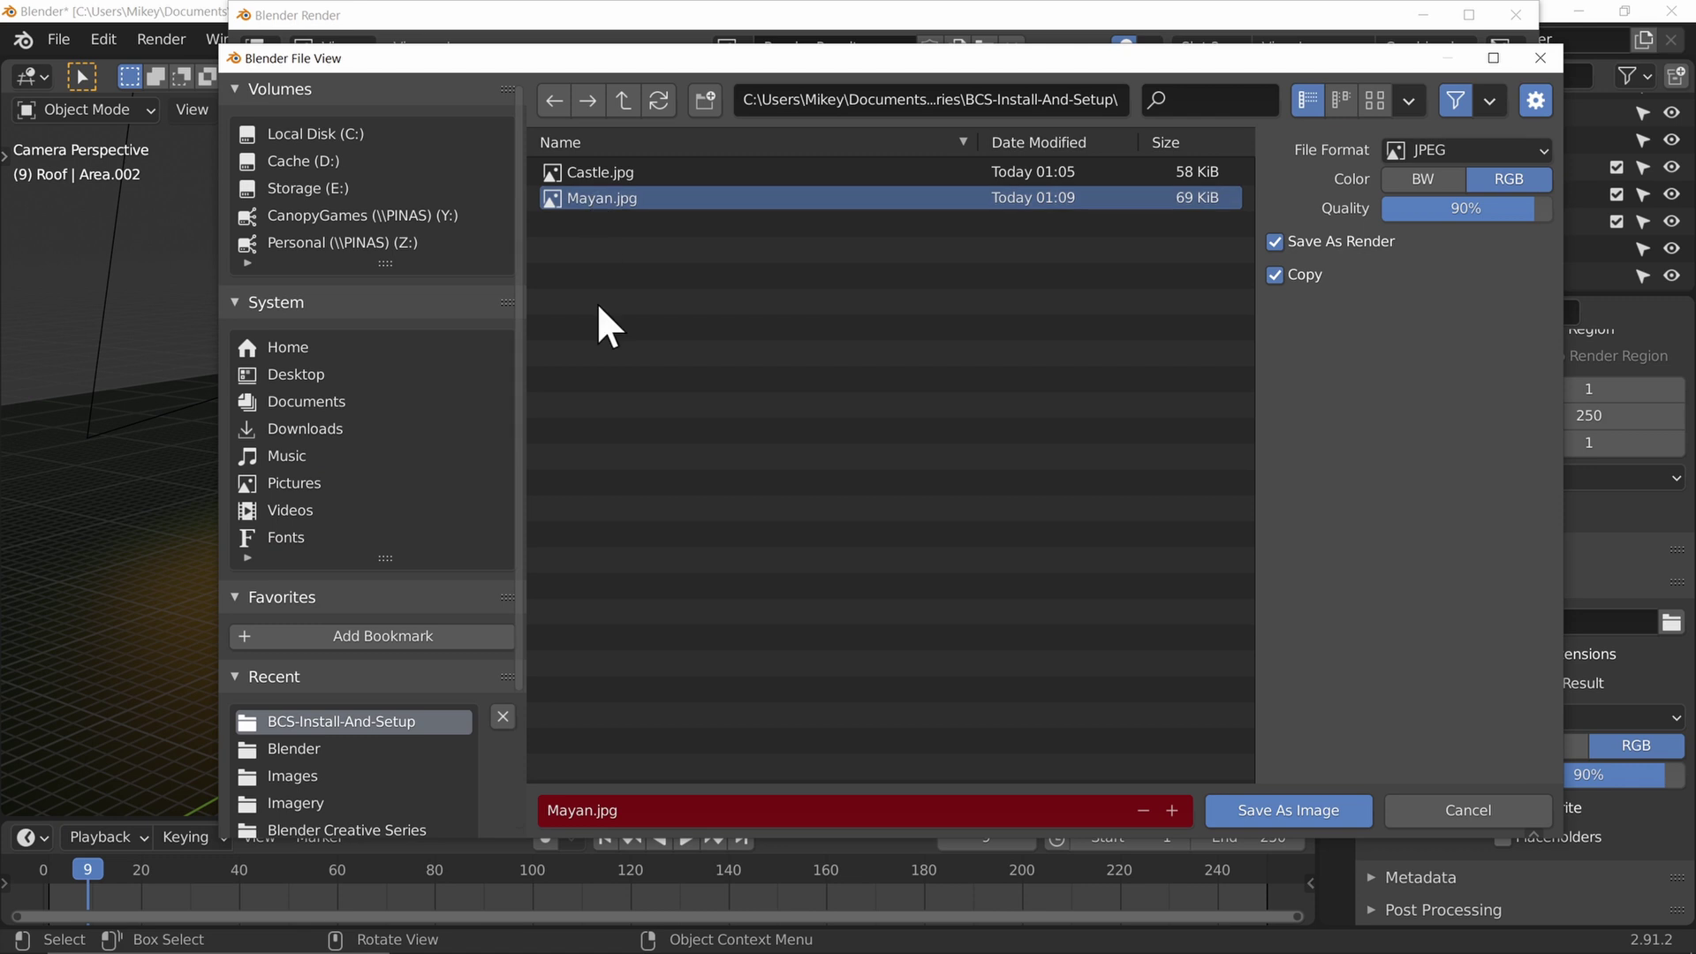
Correct the file name to Mayan.jpg and save the render over the existing file.
click(593, 810)
text(')
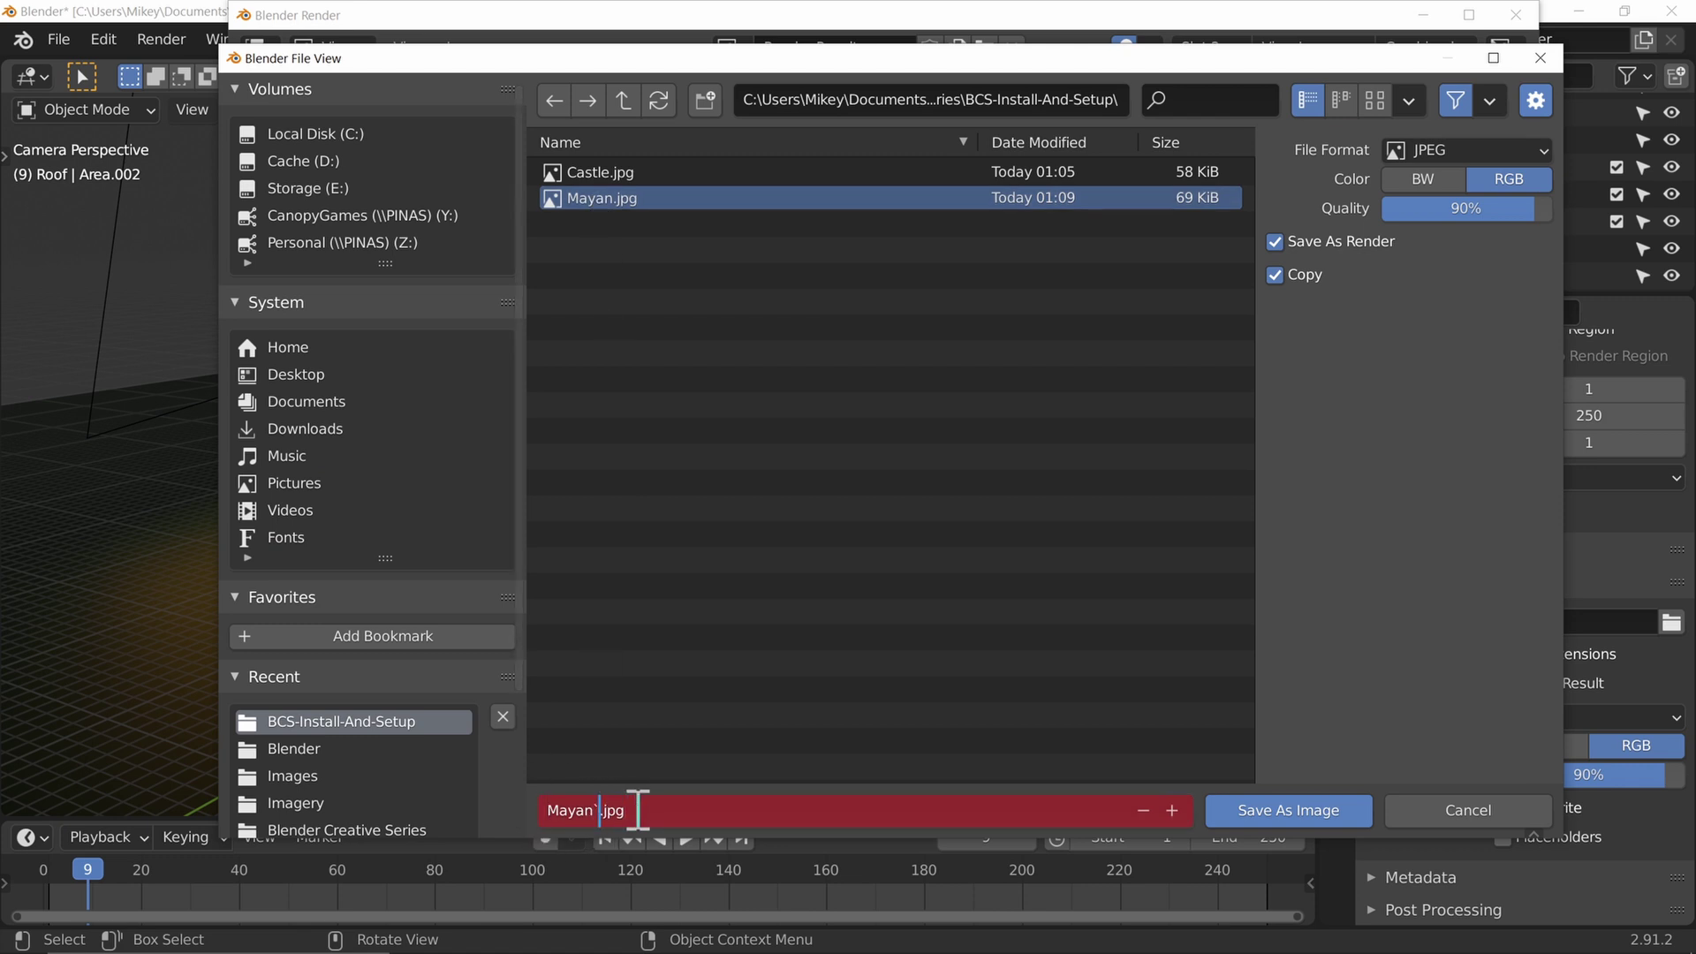
key(BackSpace)
text(1)
key(Left)
text(_)
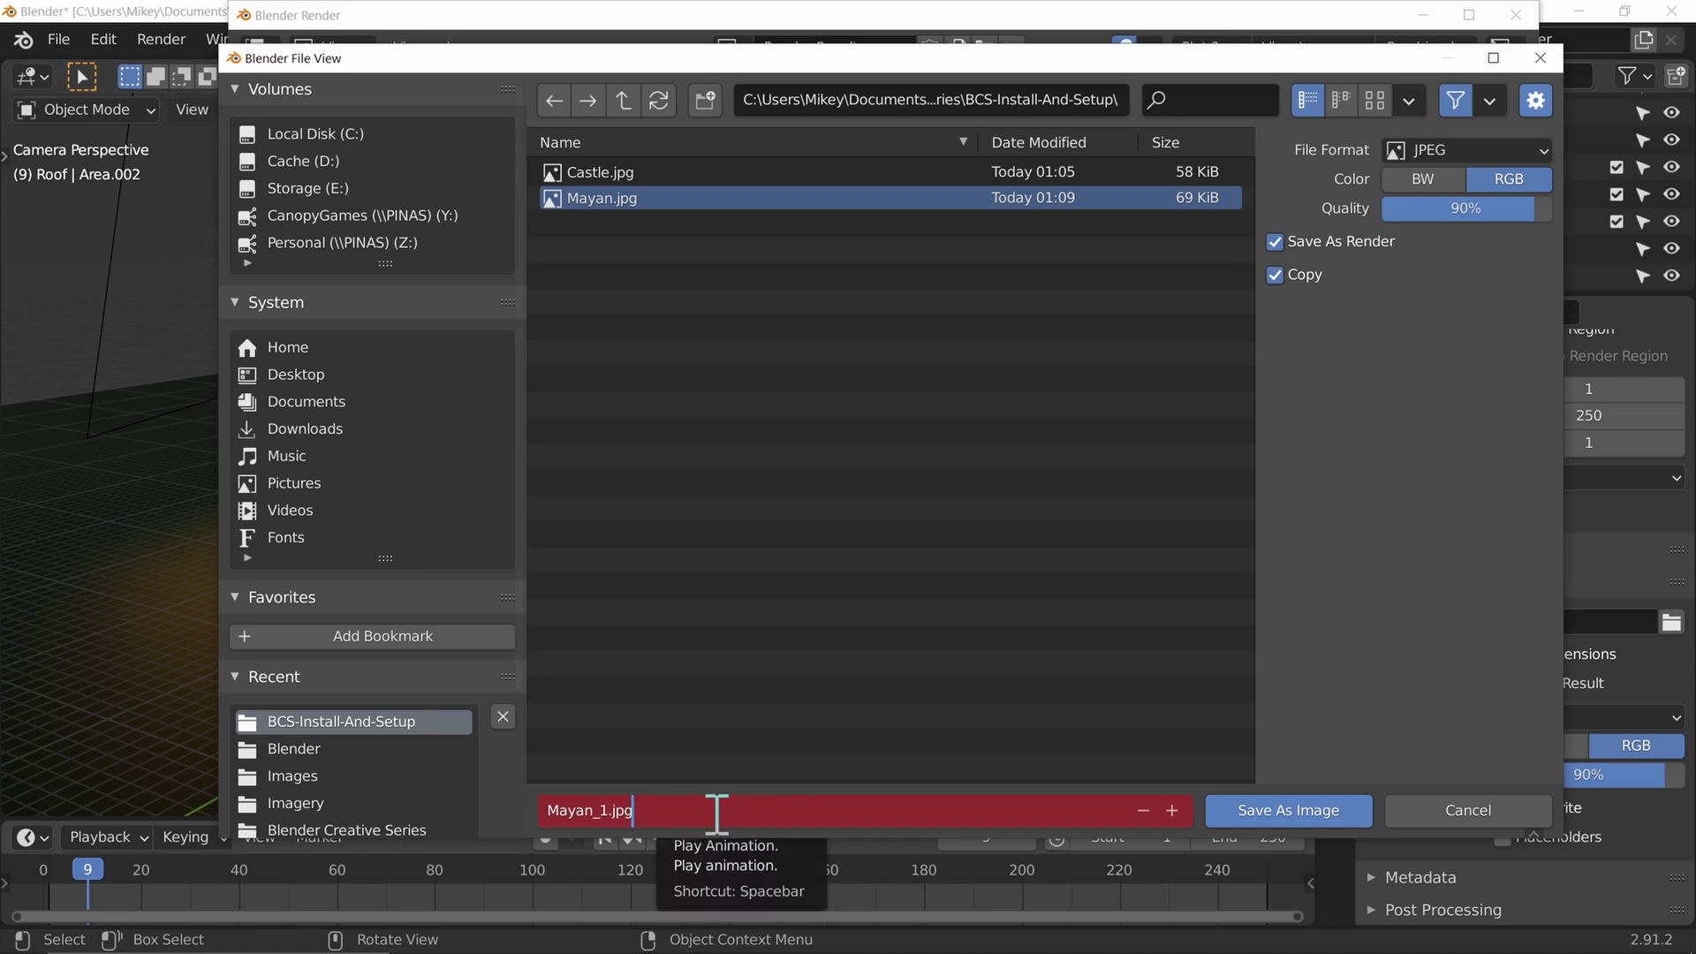
drag(719, 809, 593, 809)
key(BackSpace)
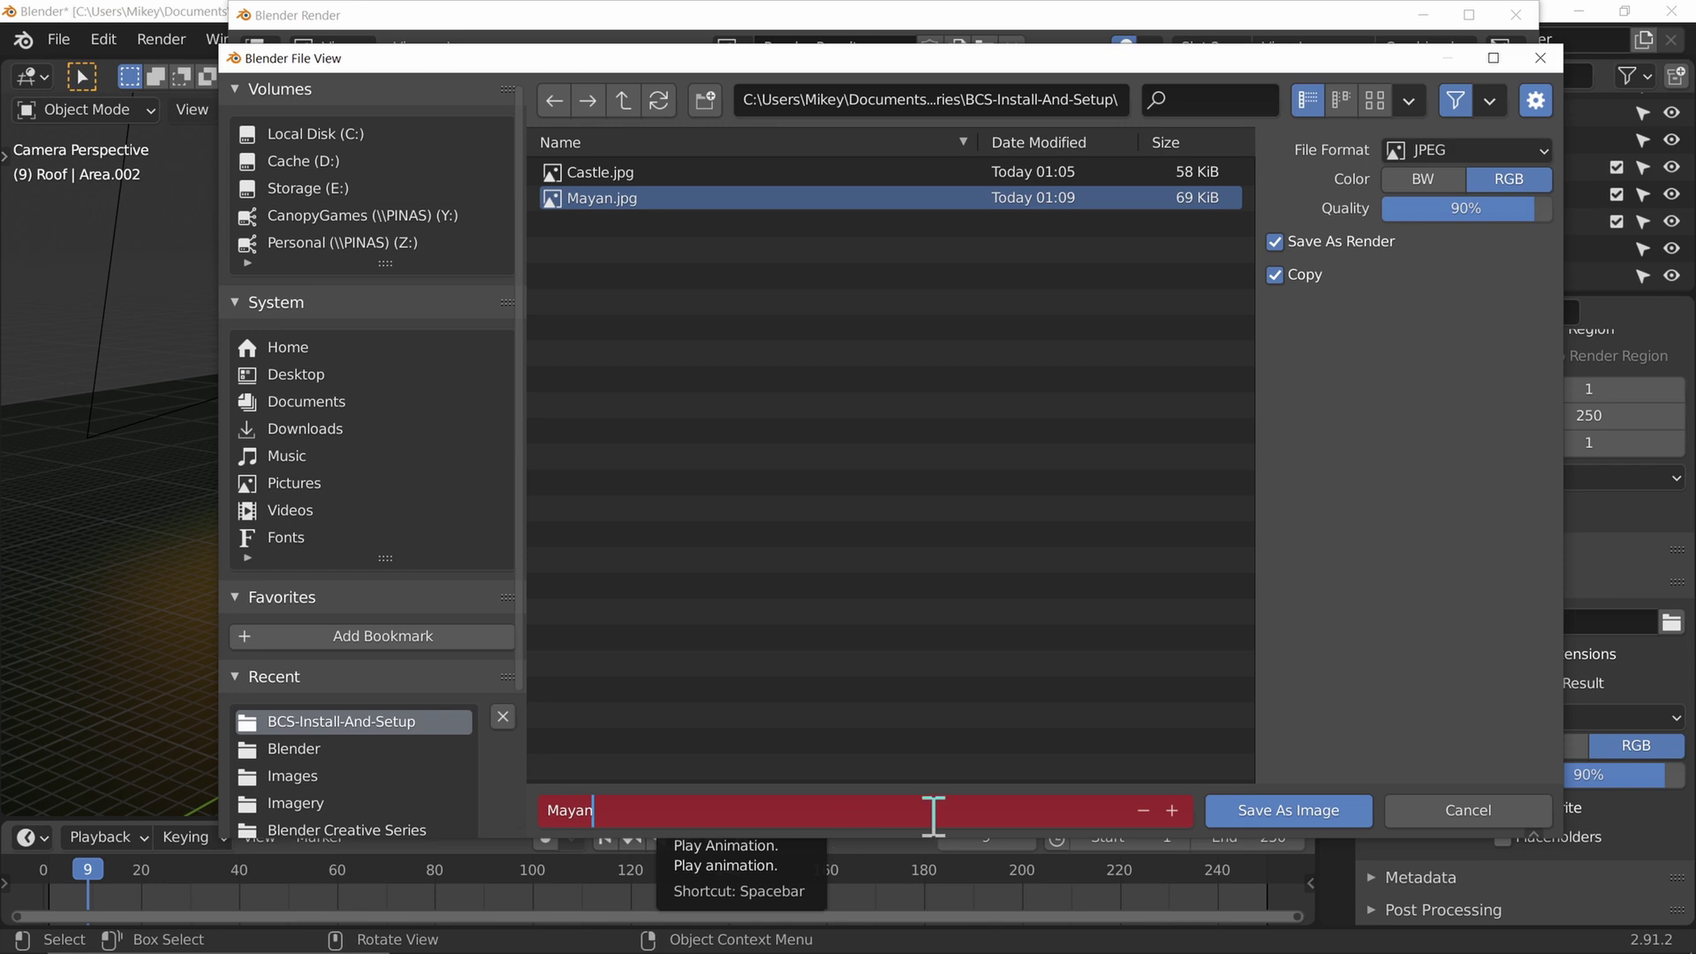
click(1299, 709)
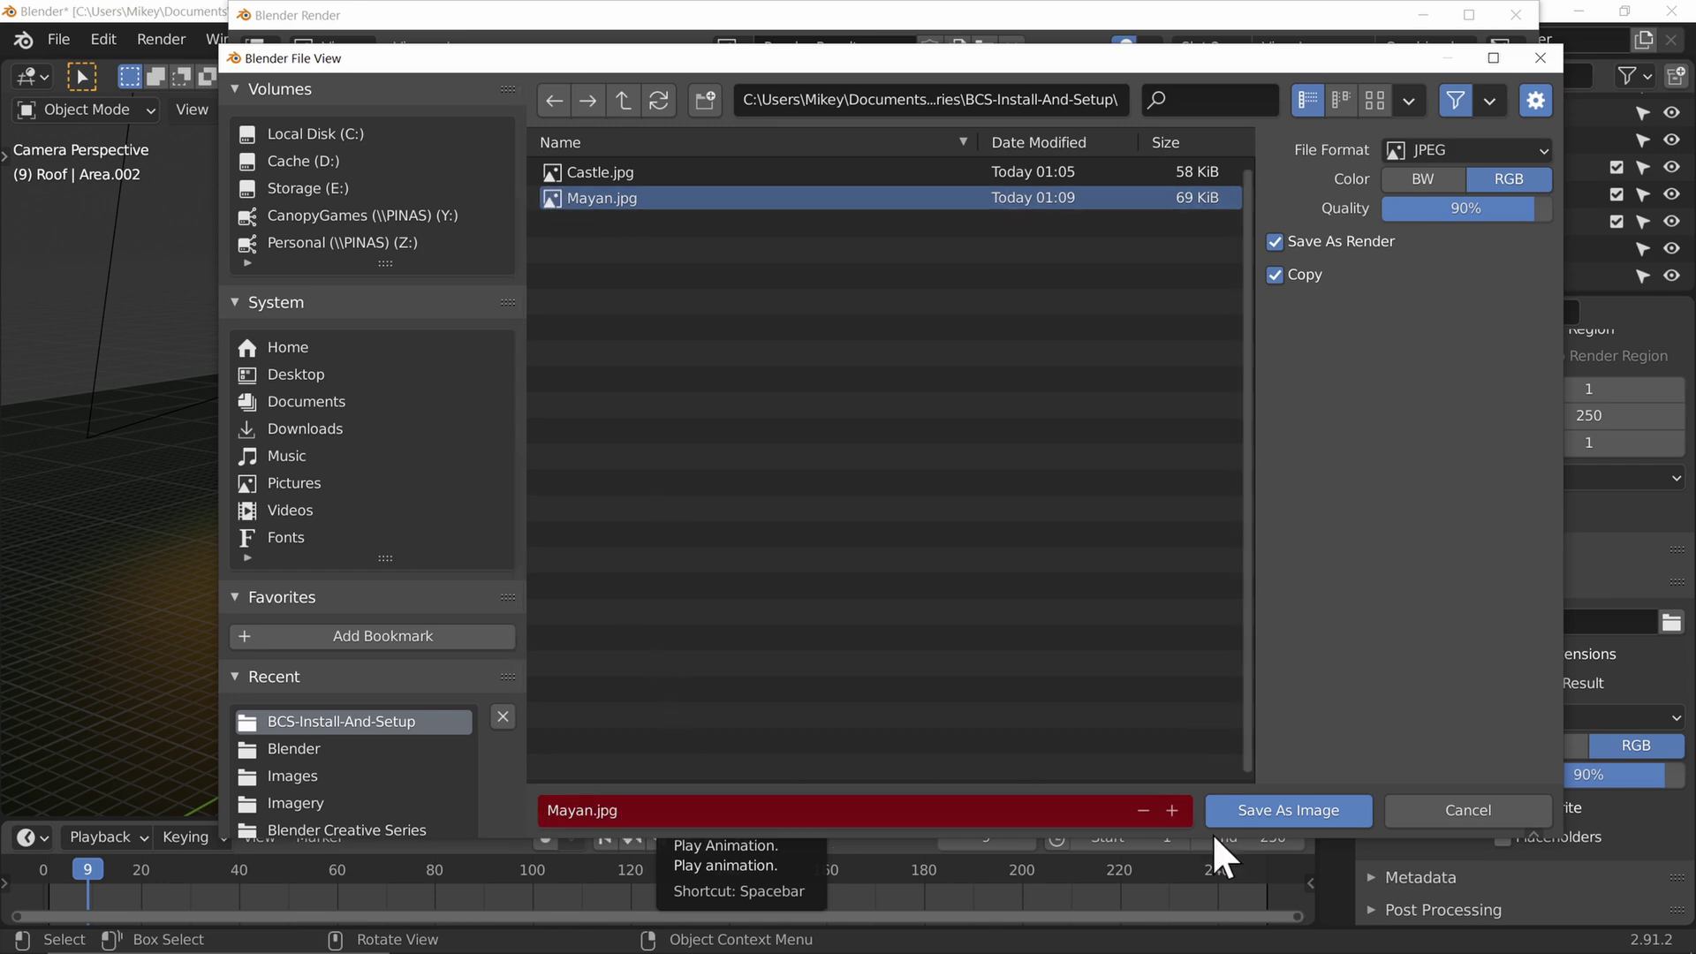
click(1329, 810)
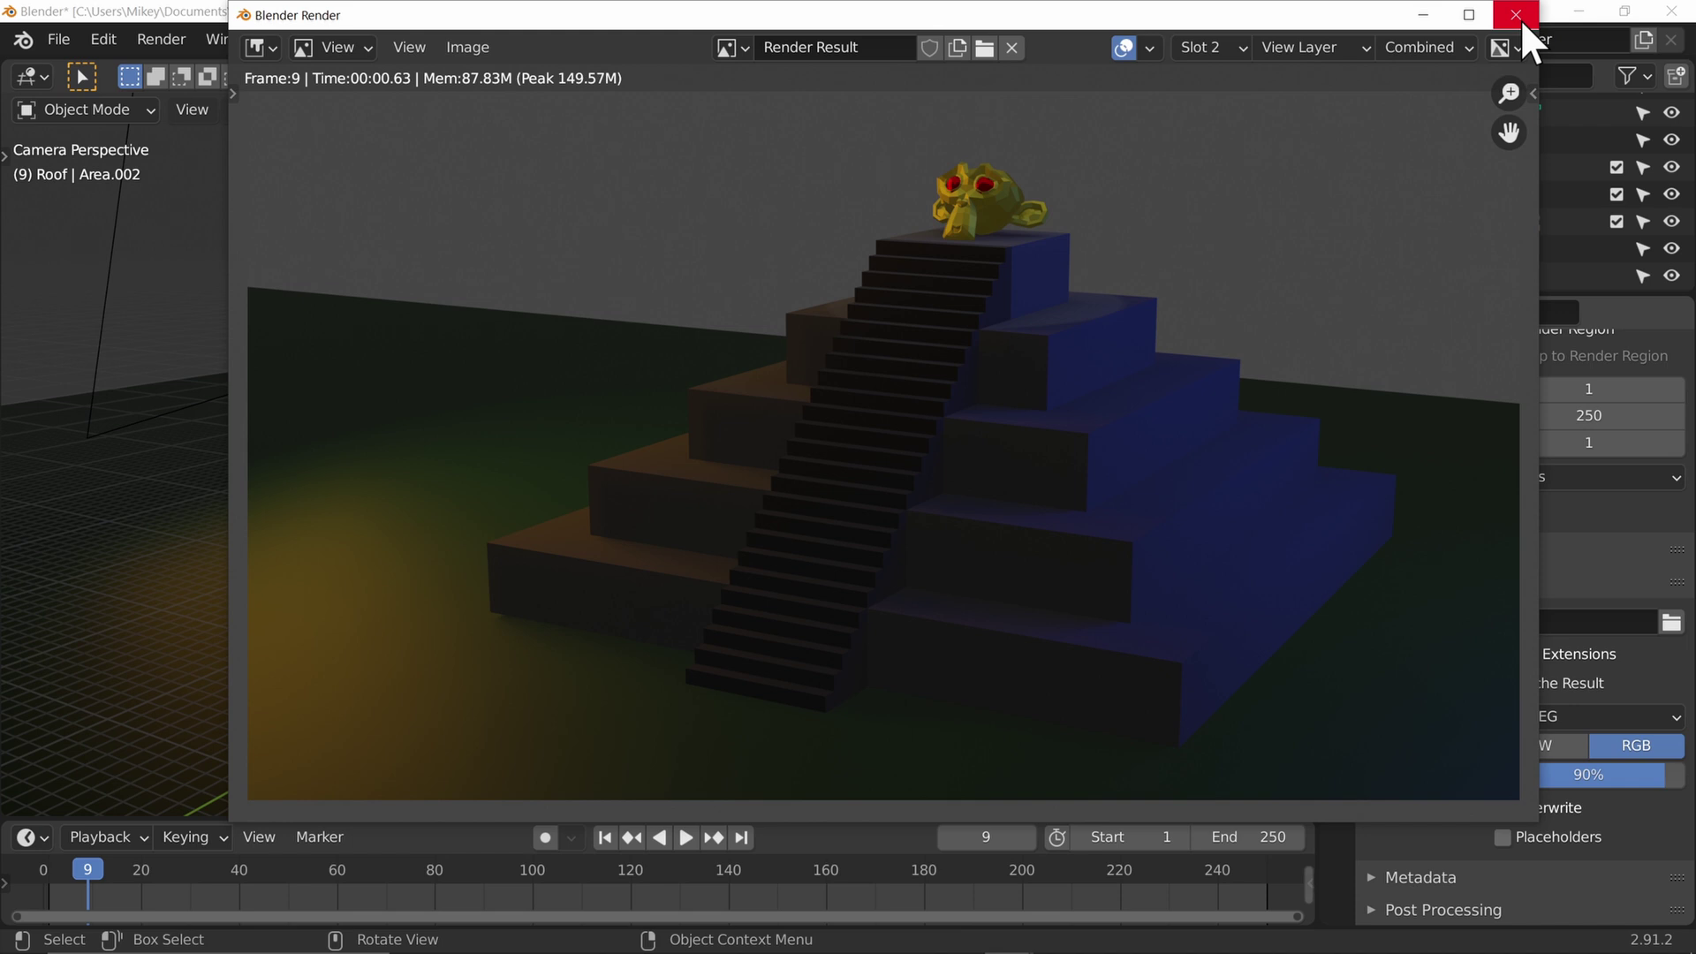
Close the render window and scroll Properties back up to the 1920 × 1080 Dimensions.
click(1517, 15)
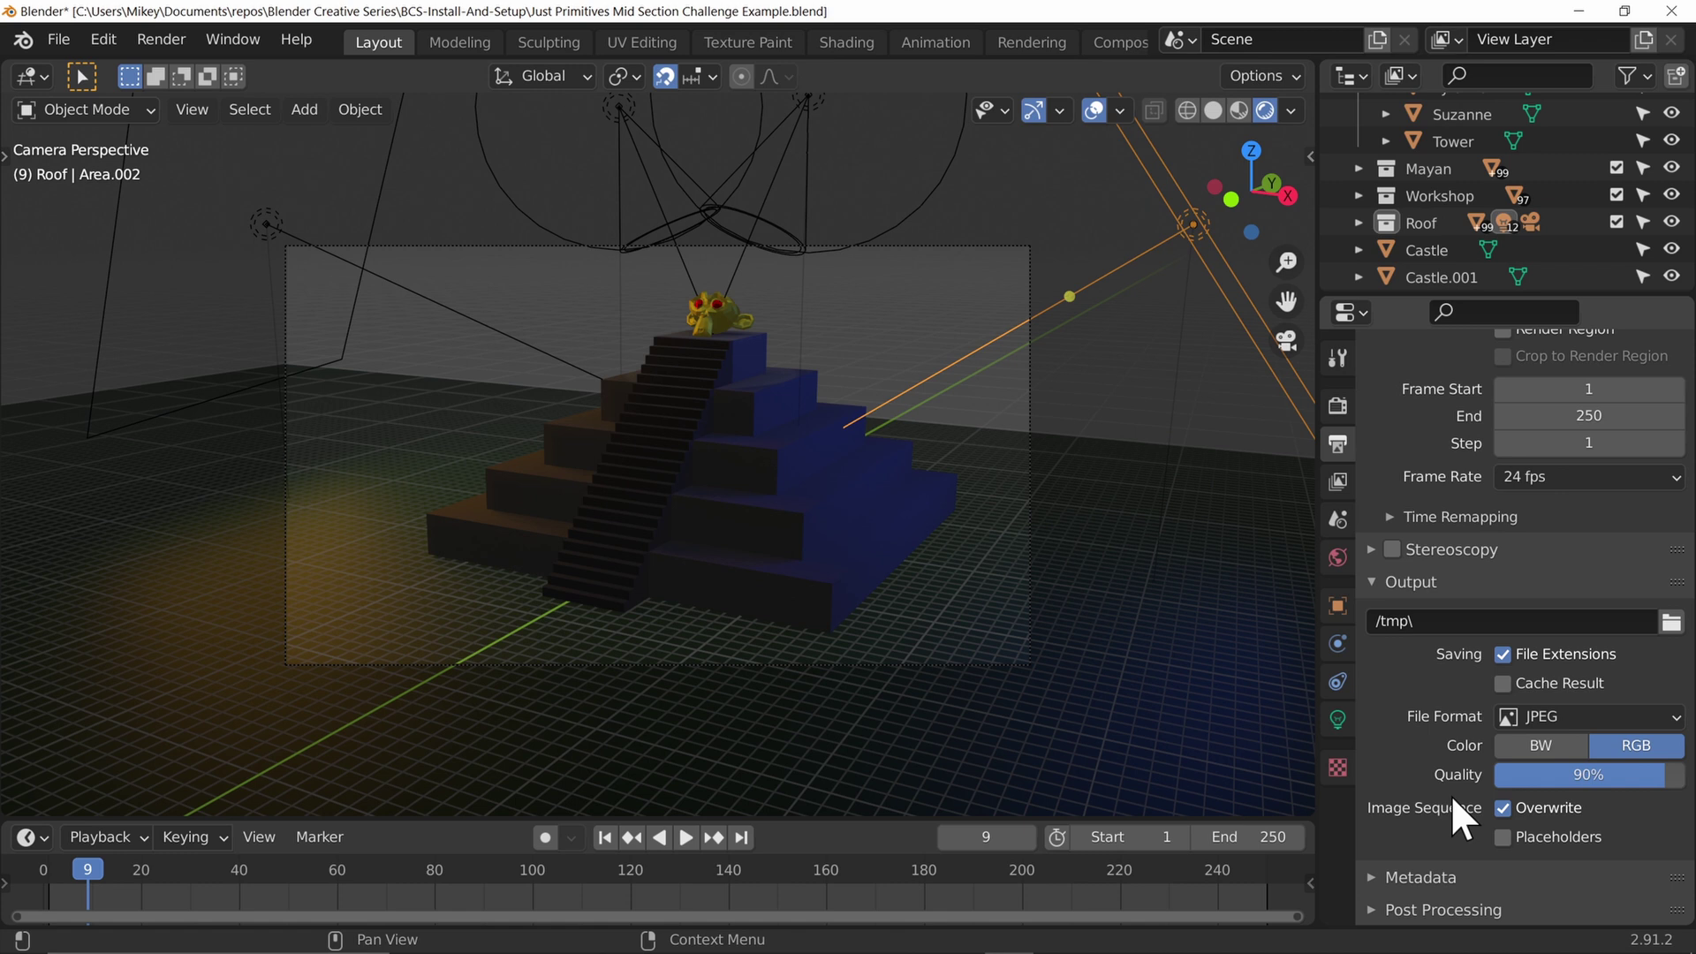
scroll(1458, 793, up, 6)
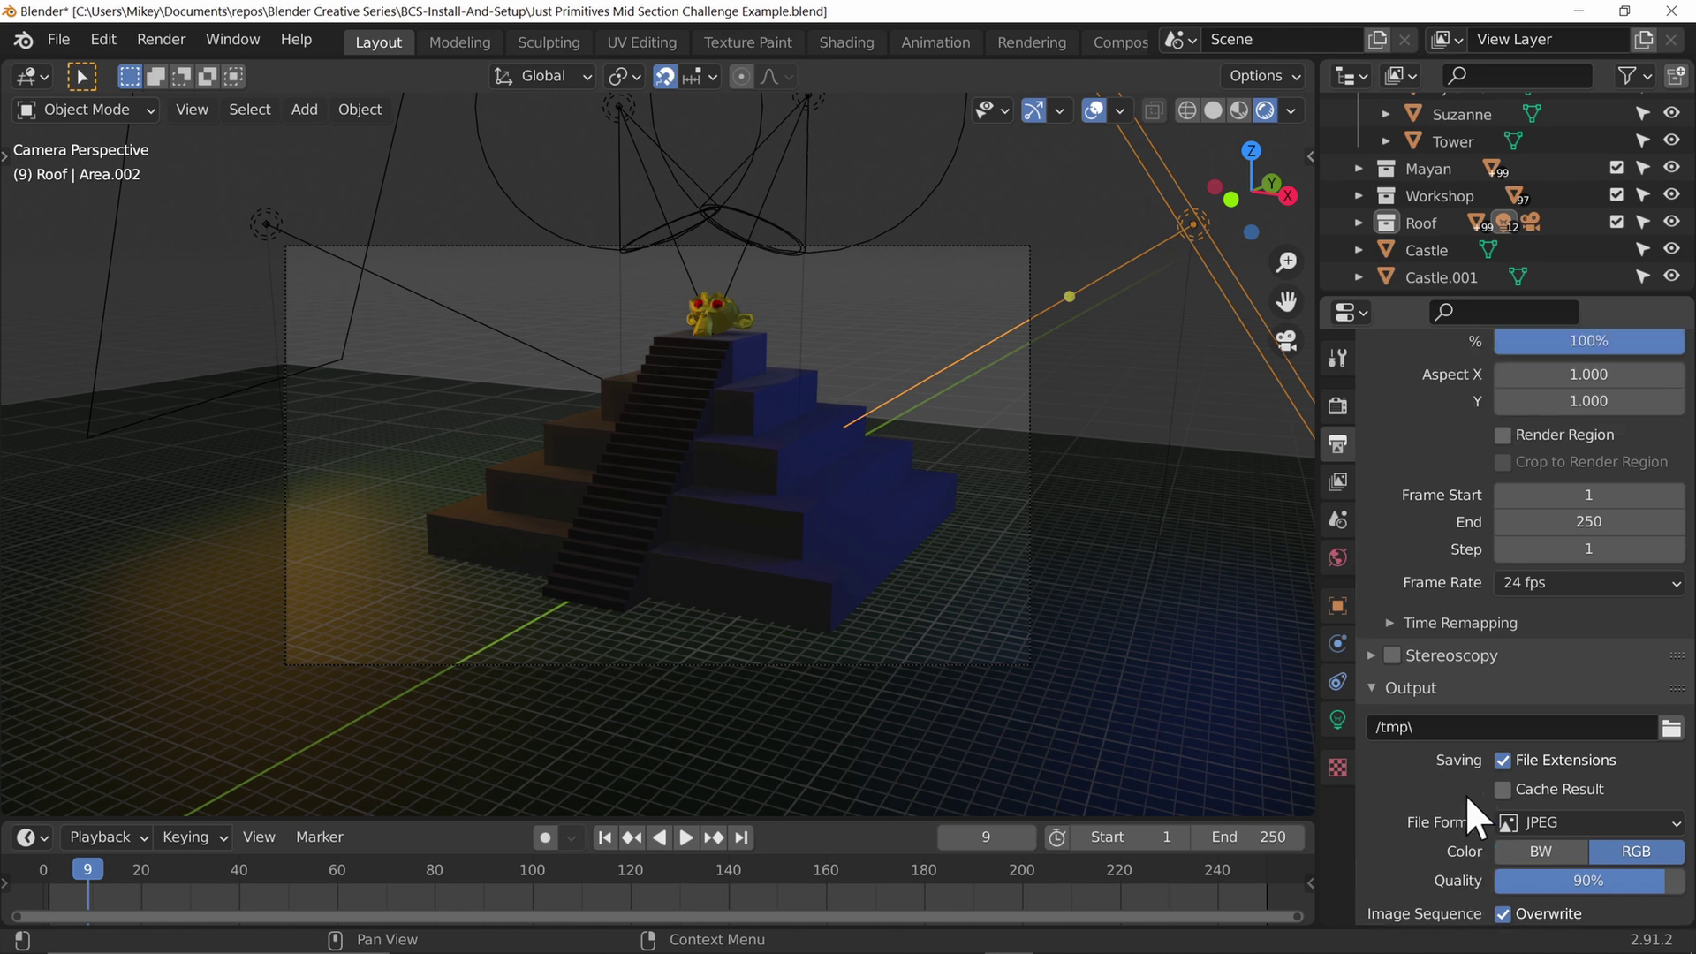